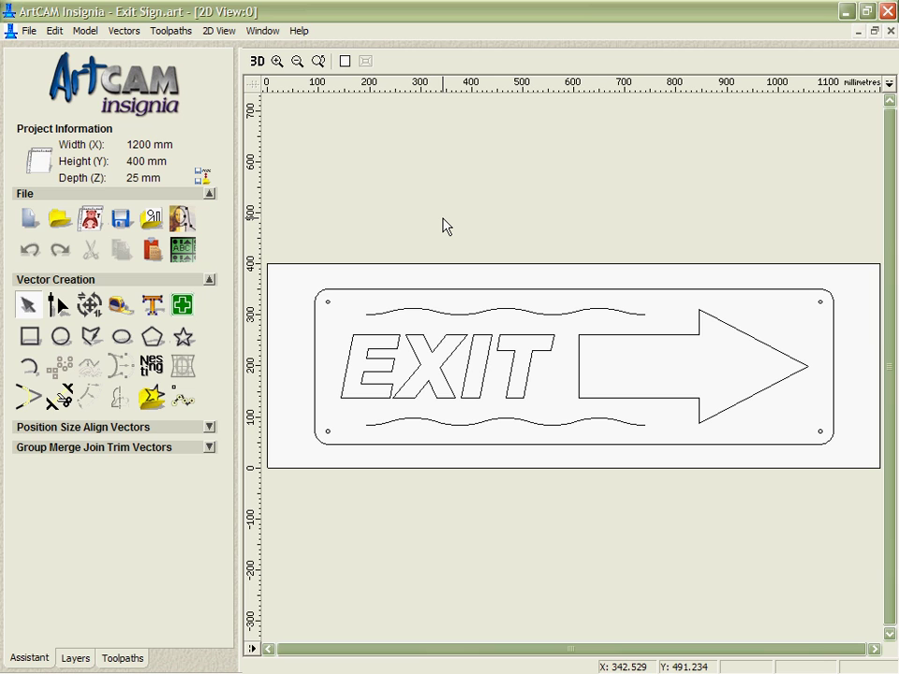
Select the EXIT letters, arrow, wave lines, mounting holes and border in turn, then clear the selection
left_click(441, 348)
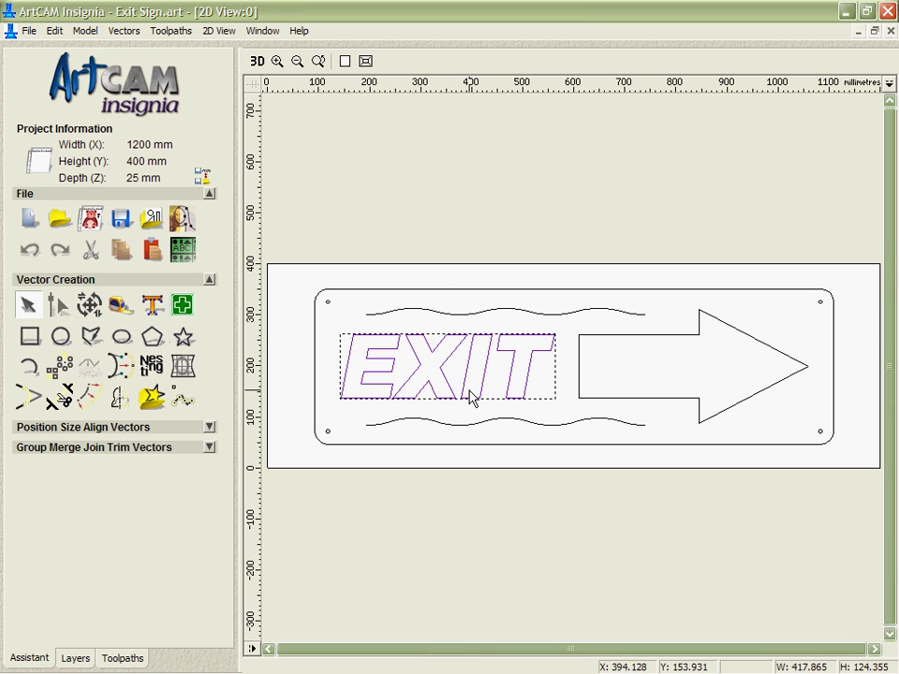
left_click(578, 397)
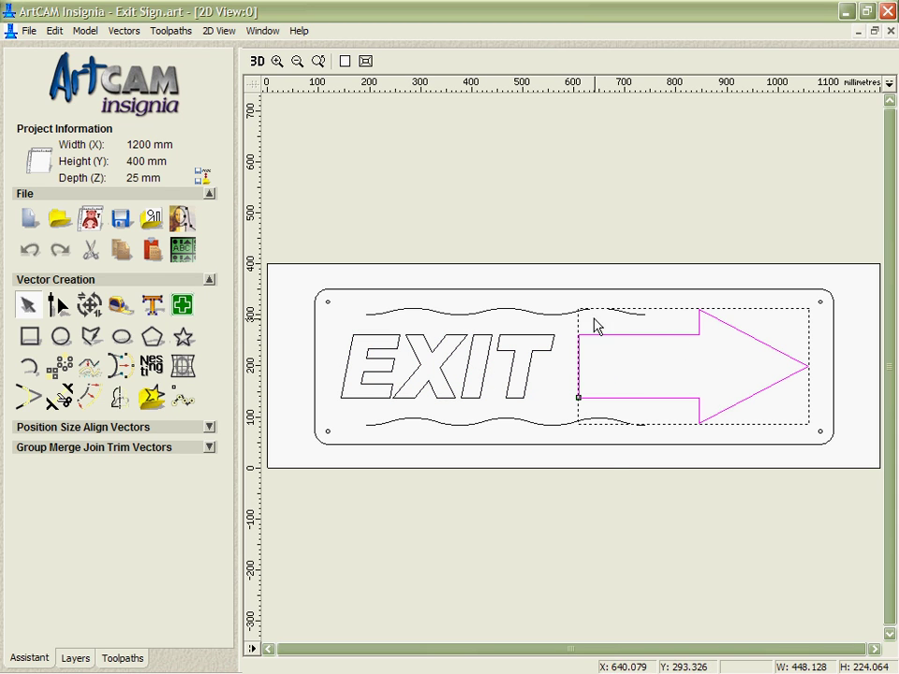
left_click(560, 313)
left_click(563, 424, "shift")
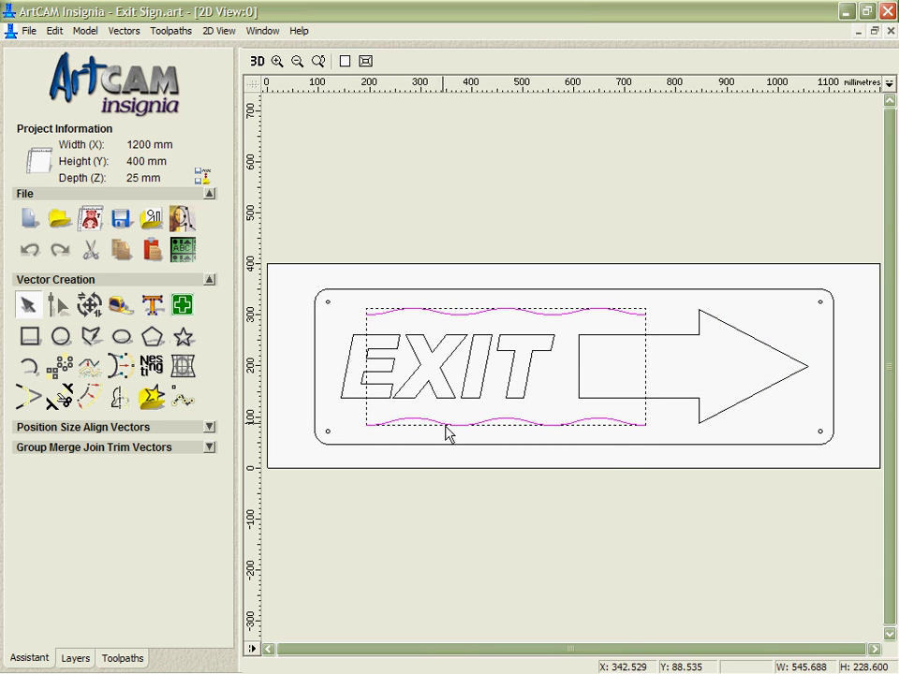
left_click(469, 531)
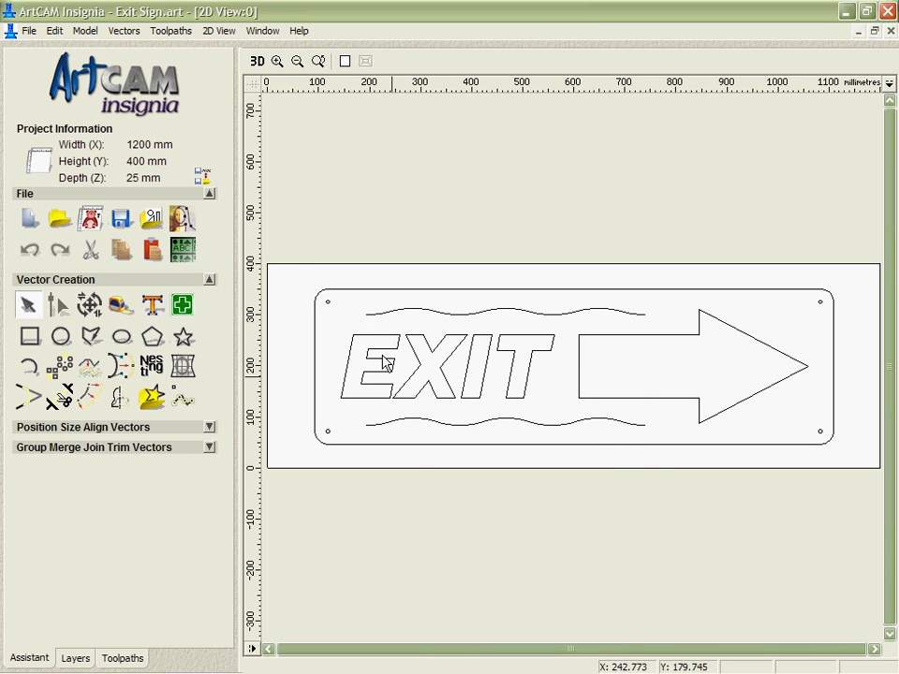
left_click_drag(305, 281, 367, 468)
left_click_drag(810, 255, 846, 476)
left_click(832, 402)
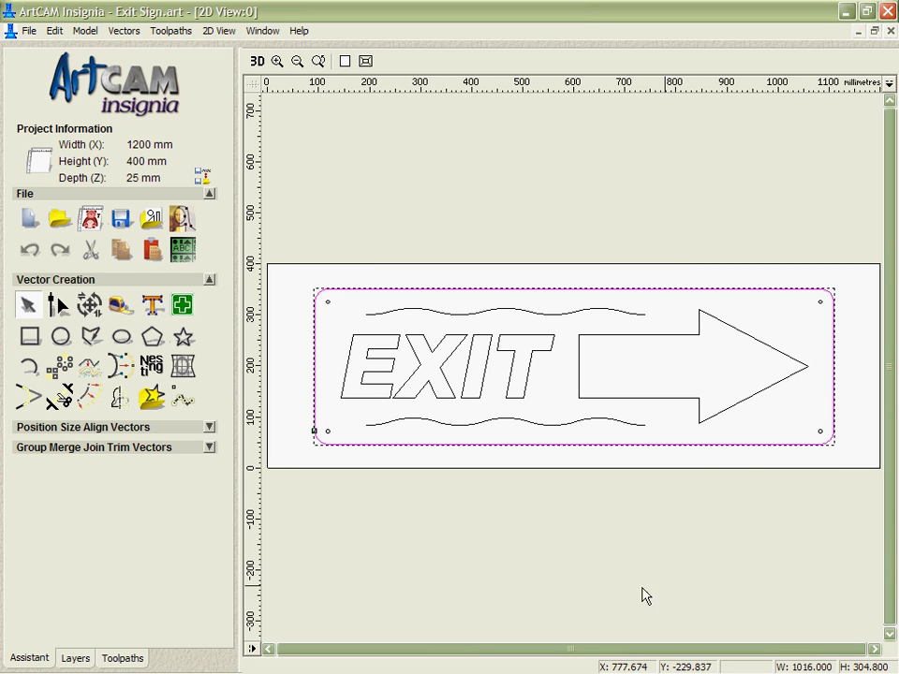
left_click(546, 530)
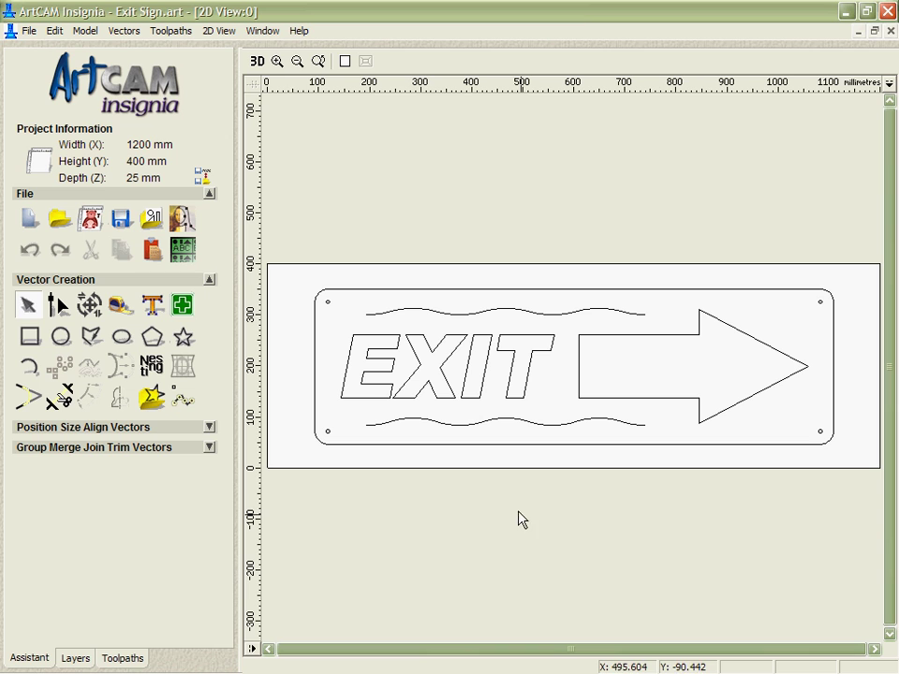
Zoom in on the EXIT letters and draw a small test circle at the top of the E
left_click(278, 61)
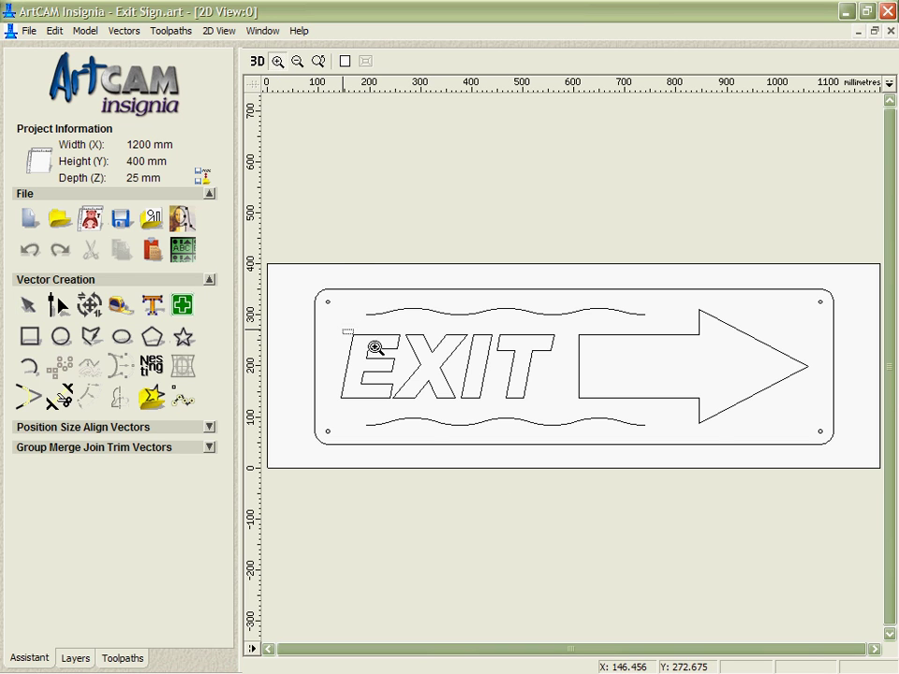
left_click_drag(342, 326, 552, 419)
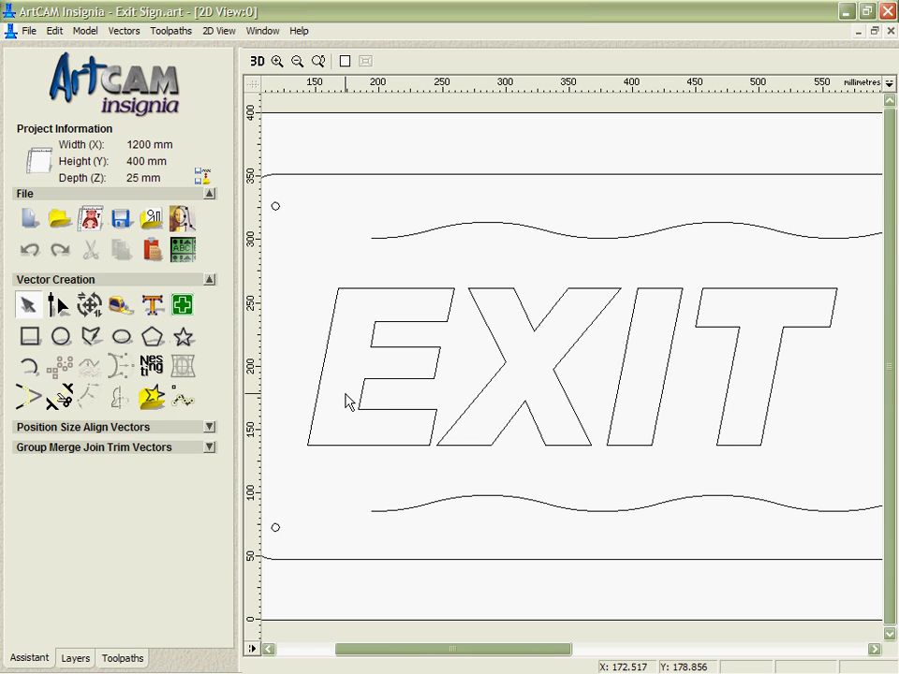
left_click(60, 336)
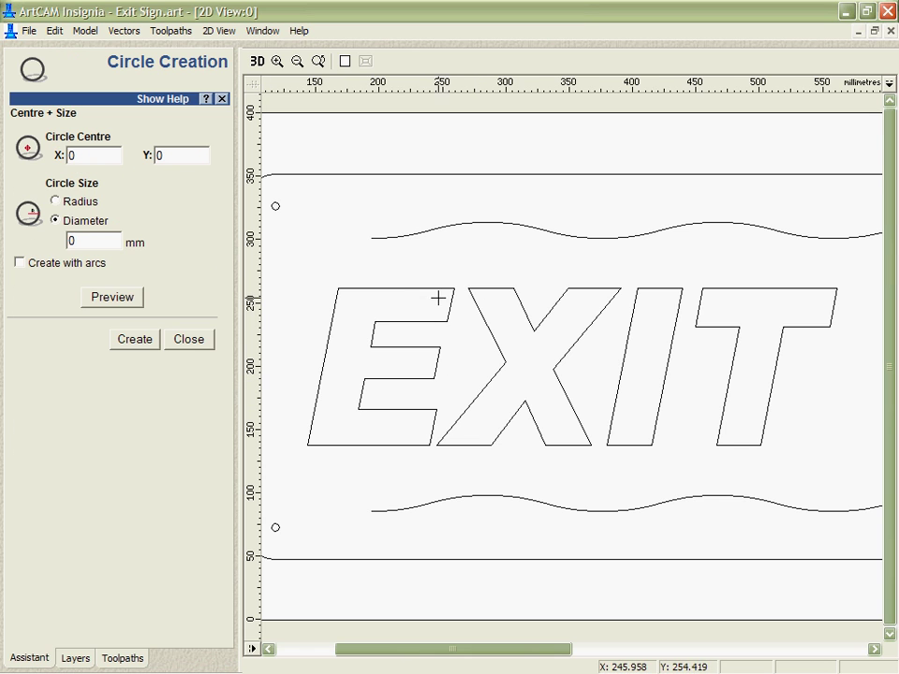
left_click_drag(437, 298, 446, 298)
key("Escape")
Move the test circle up above the E's top edge
scroll(513, 369, "up", 1)
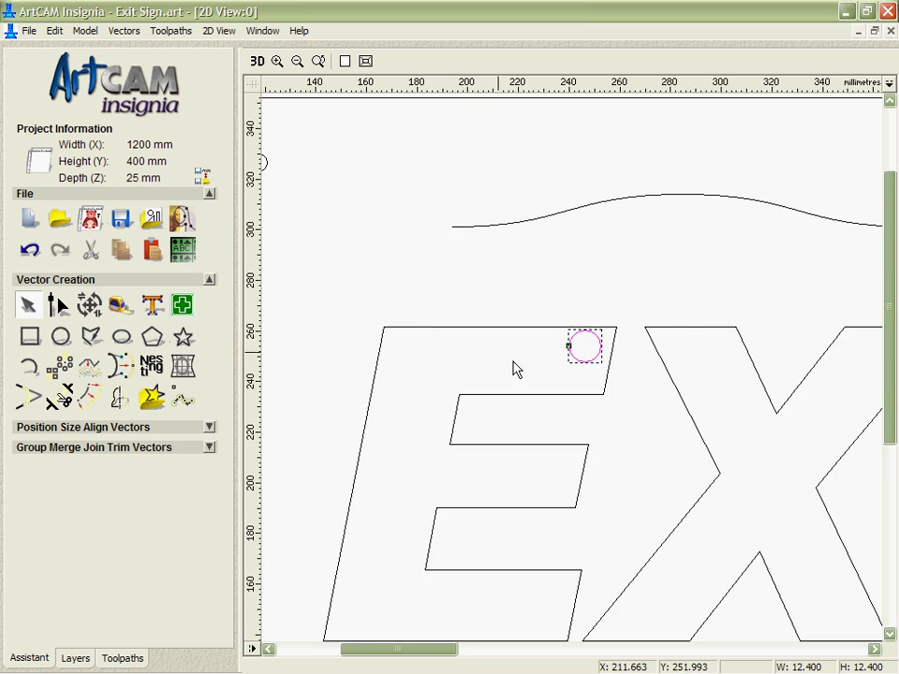
scroll(513, 370, "up", 1)
left_click_drag(709, 367, 731, 361)
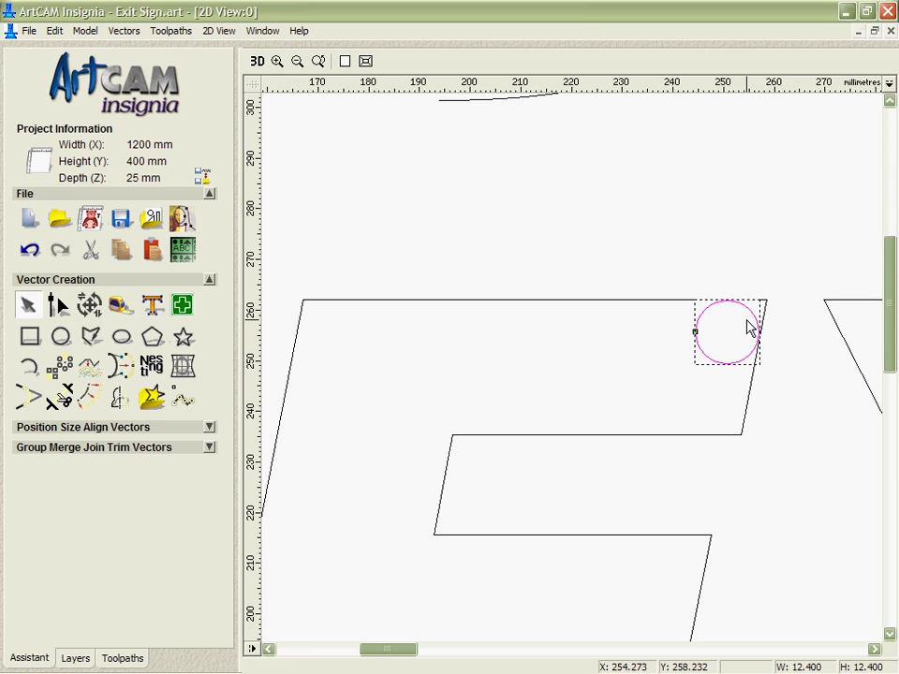
left_click_drag(750, 309, 696, 228)
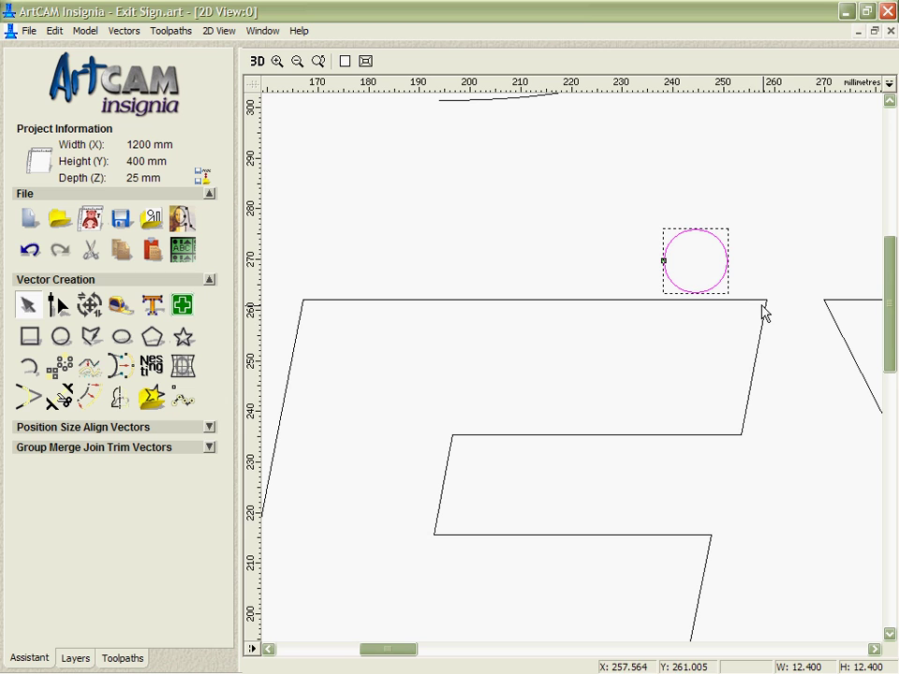
Delete the test circle and zoom back out to the whole sign
left_click(798, 418)
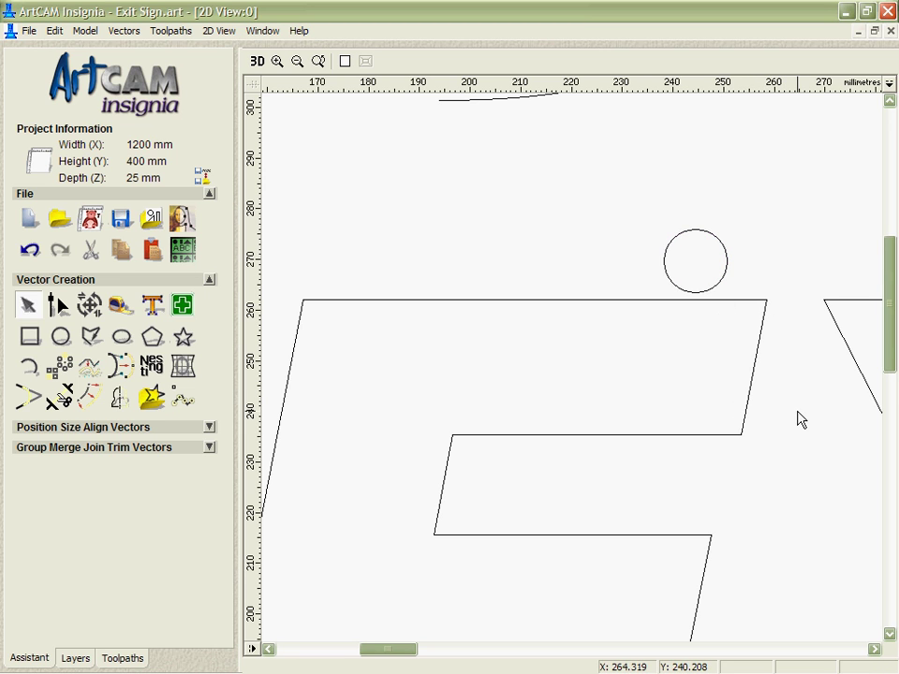
left_click_drag(657, 220, 753, 325)
key("Delete")
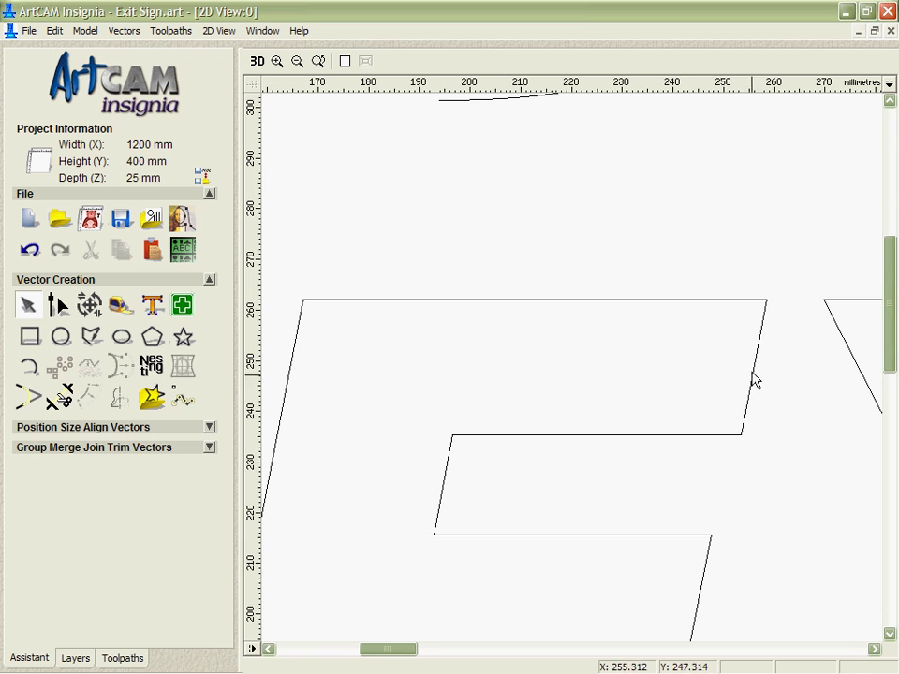
left_click(345, 61)
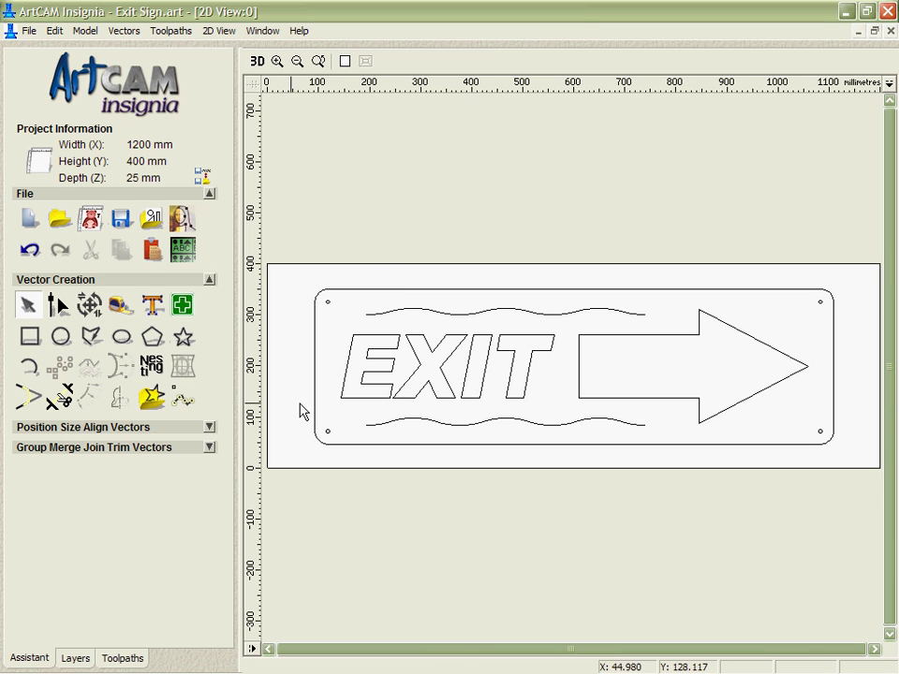
Discard the sign's changes, open EXIT letters.art, and select all its letter outlines
left_click(60, 221)
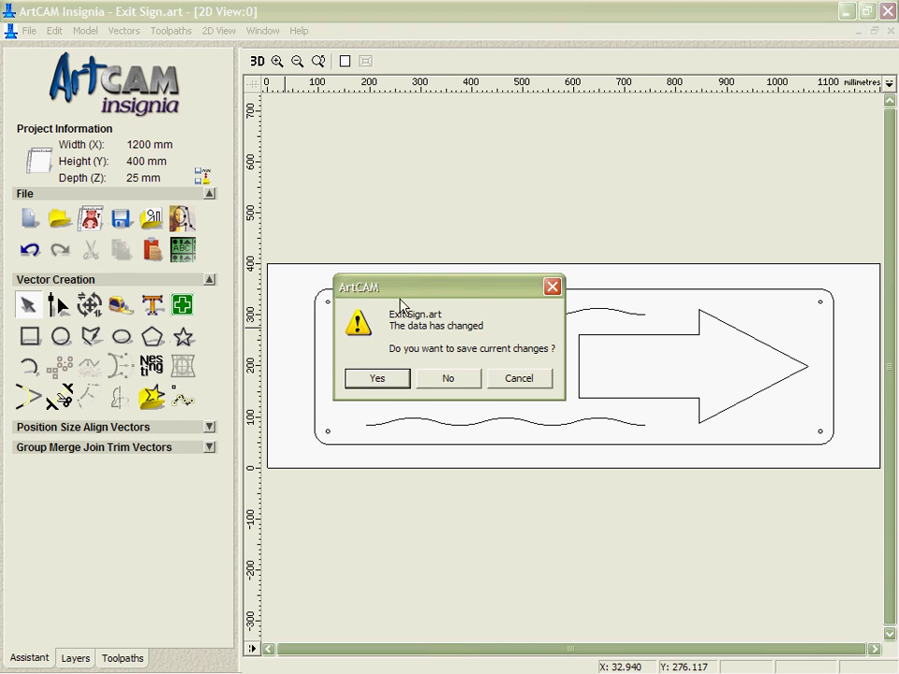
left_click(436, 380)
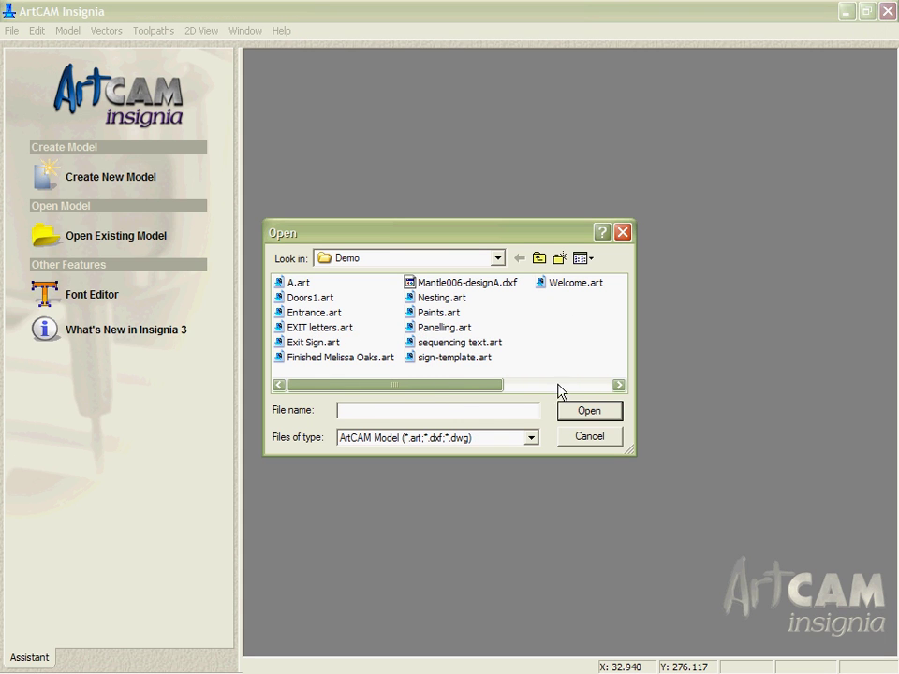
left_click(570, 414)
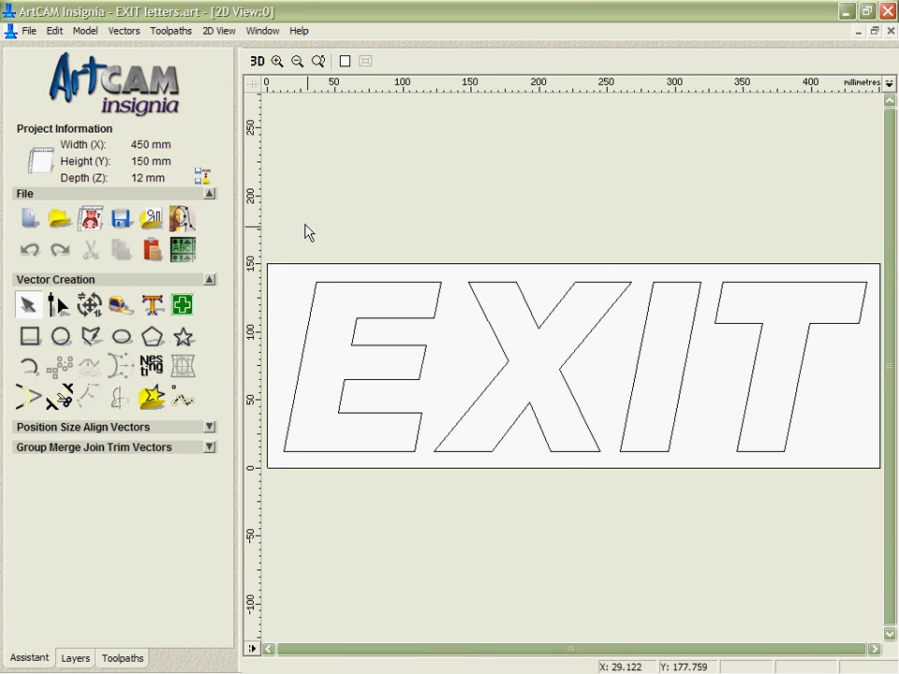
left_click_drag(272, 213, 743, 625)
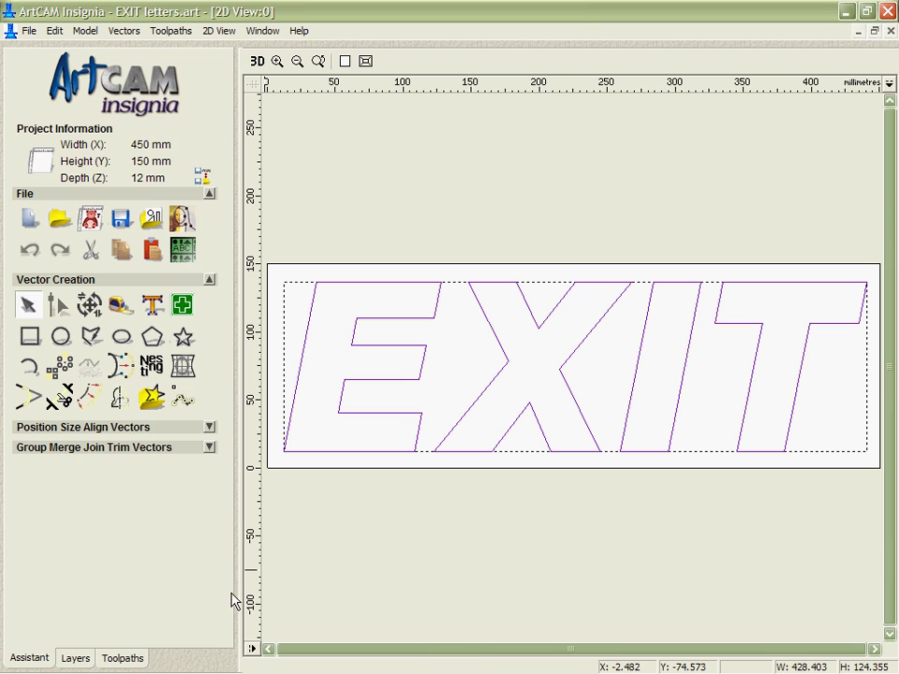
Set up a Male Straight inlay for the letters with 12 mm finish depth and End Mill 6 mm
left_click(124, 659)
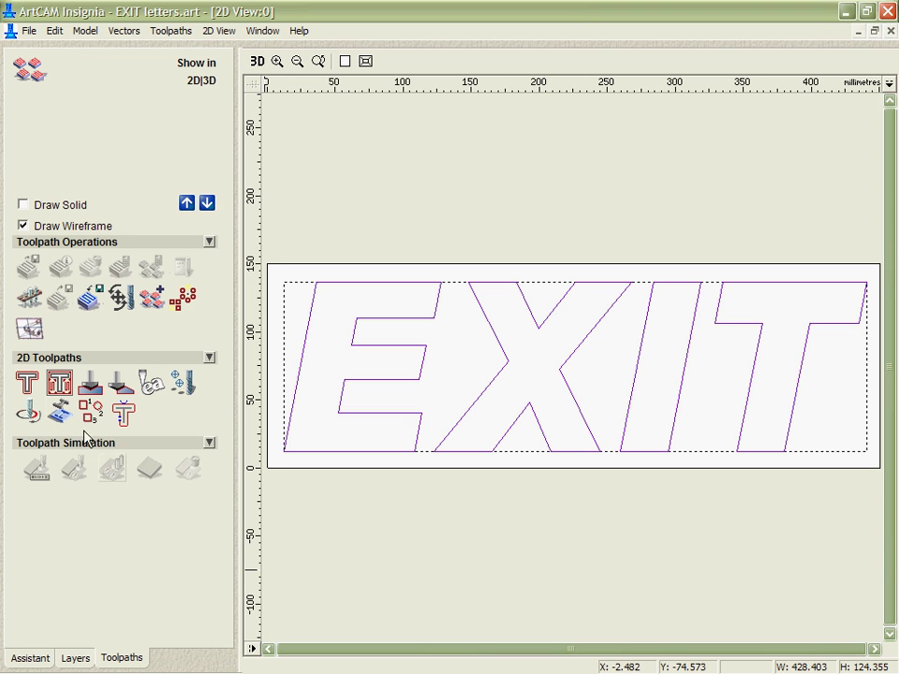
left_click(60, 411)
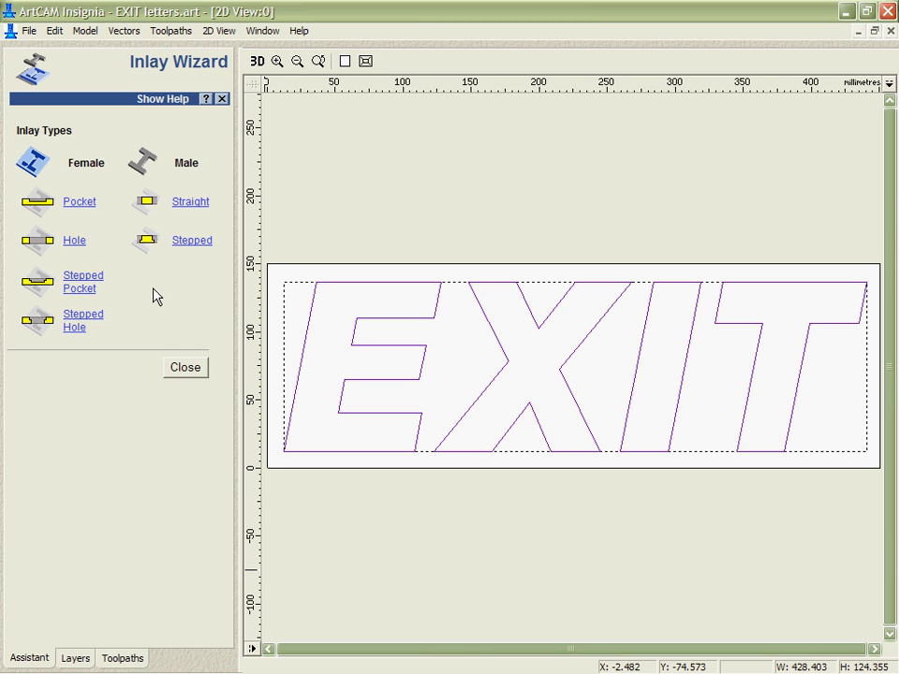
left_click(191, 203)
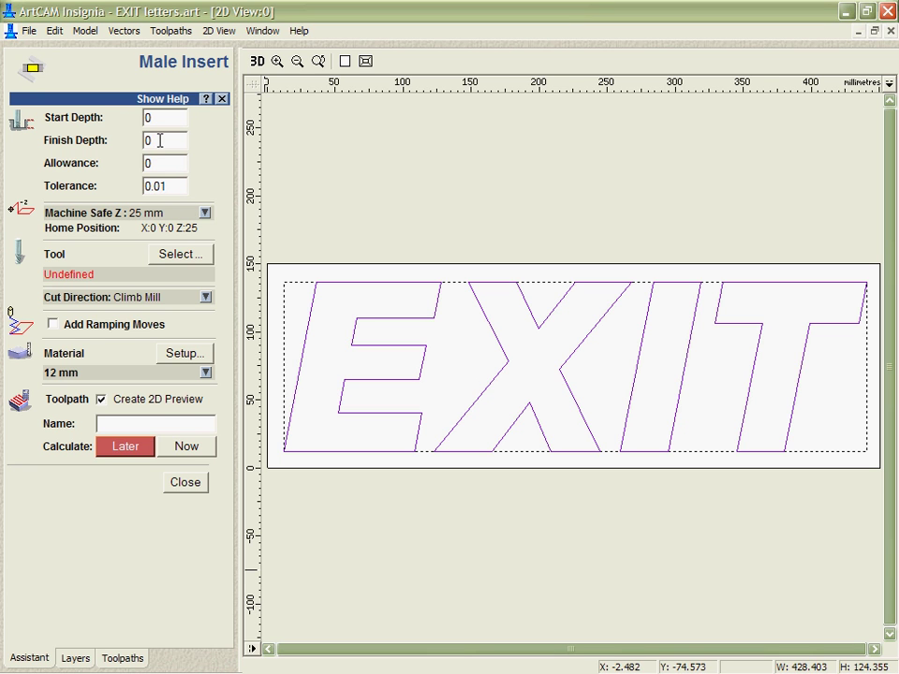
type("2")
left_click(175, 254)
left_click(323, 310)
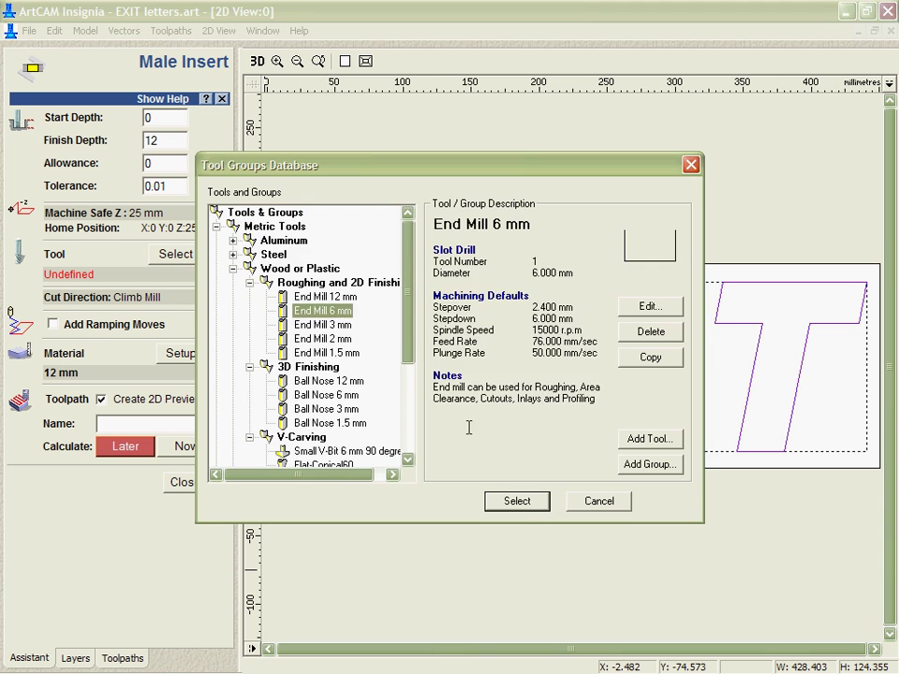
left_click(516, 501)
Calculate the Male Insert toolpath and simulate the EXIT letter cut on the 3D block
left_click(187, 449)
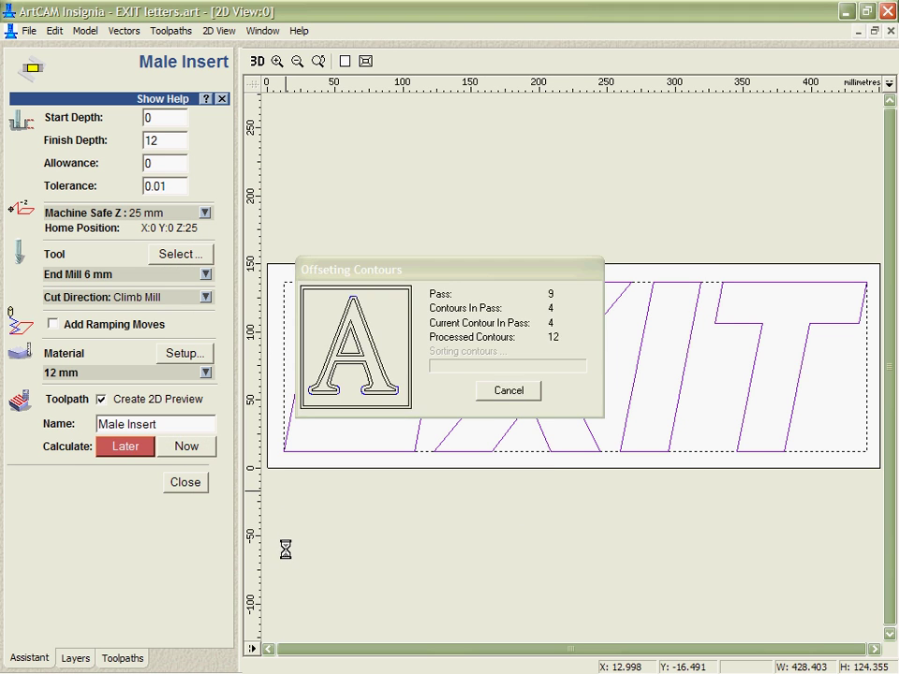
left_click(184, 484)
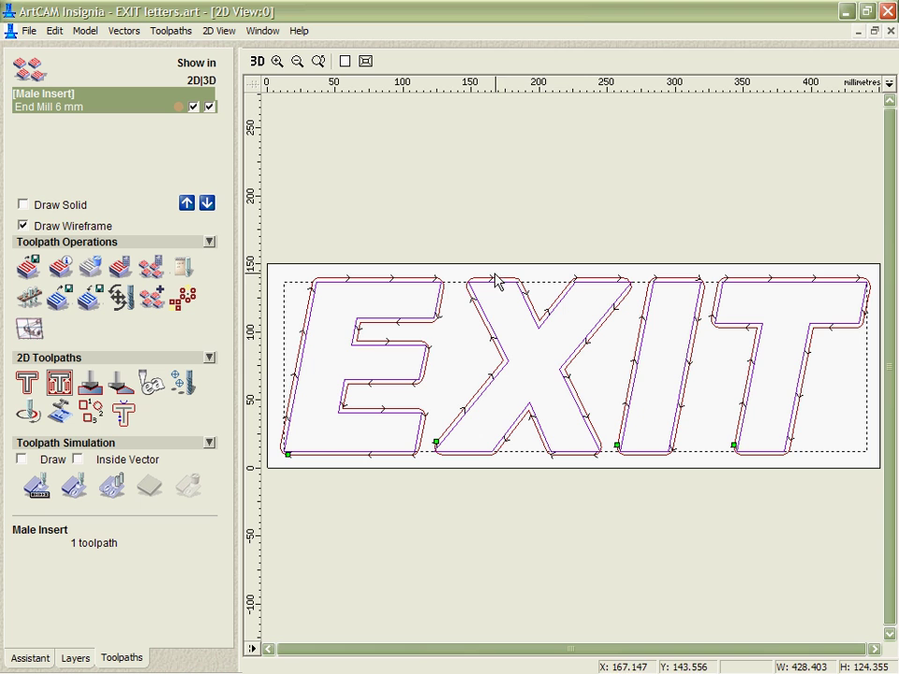
left_click(259, 64)
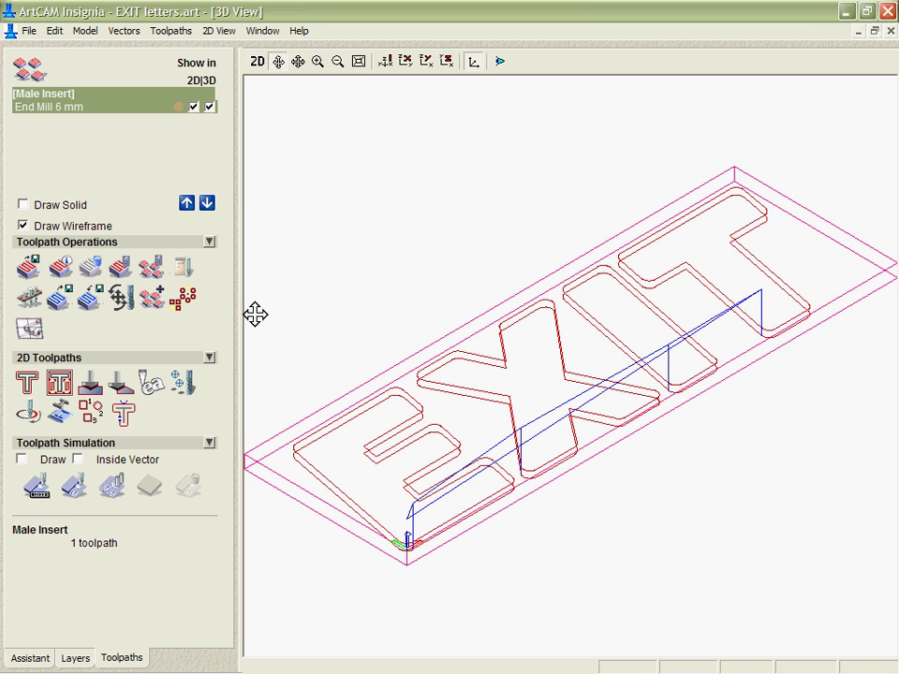
left_click(72, 496)
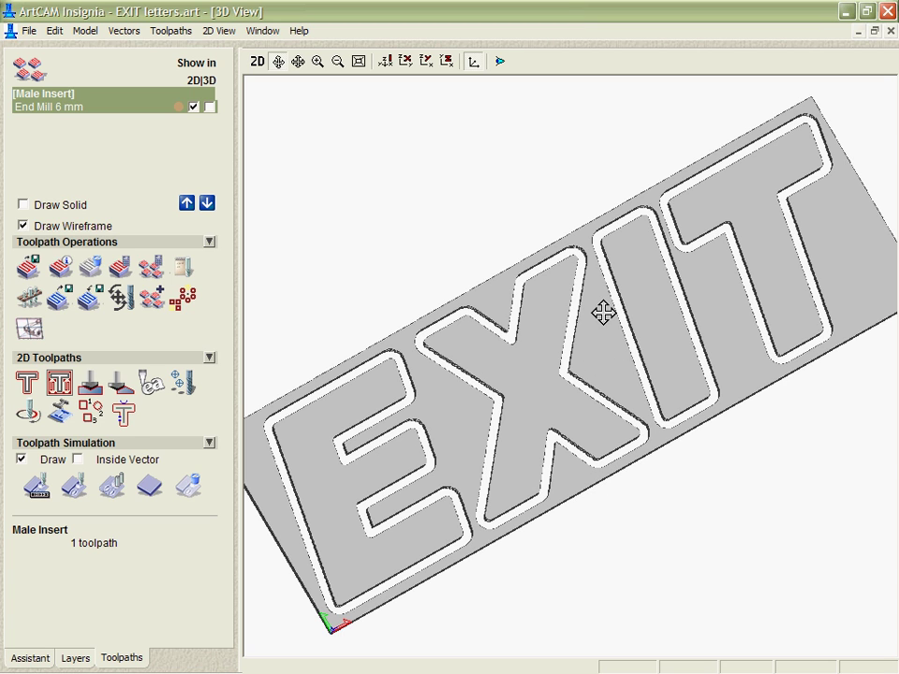
Close EXIT letters.art without saving, reopen Exit Sign.art, and select its EXIT letters
left_click(29, 31)
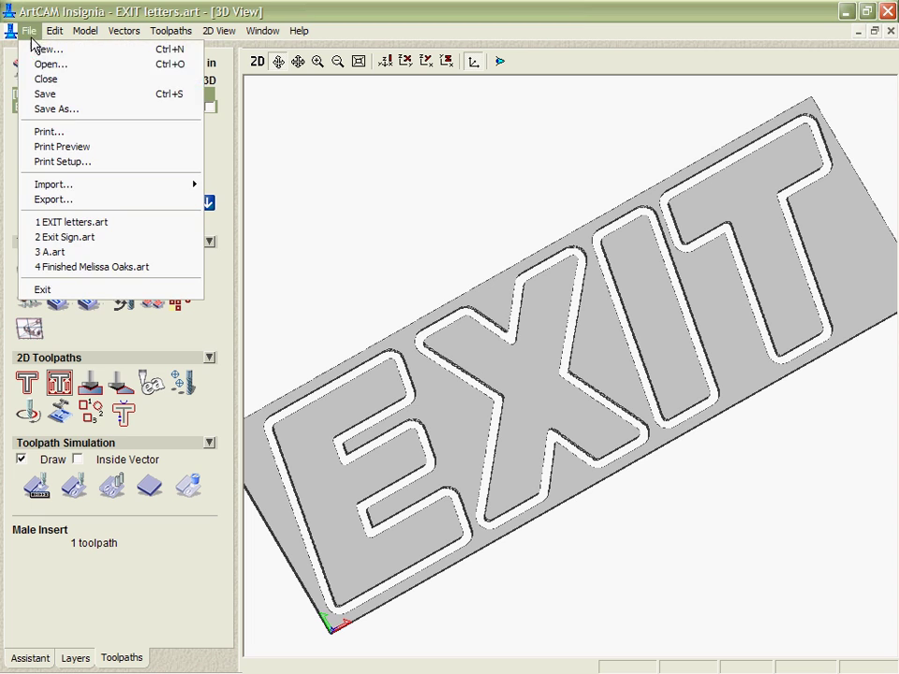
left_click(39, 80)
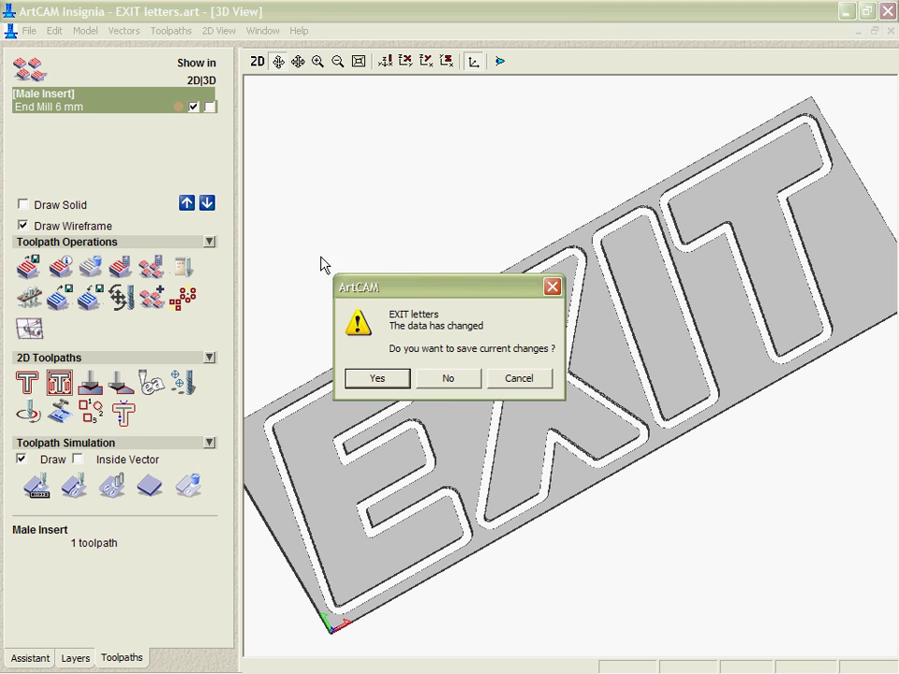
left_click(446, 386)
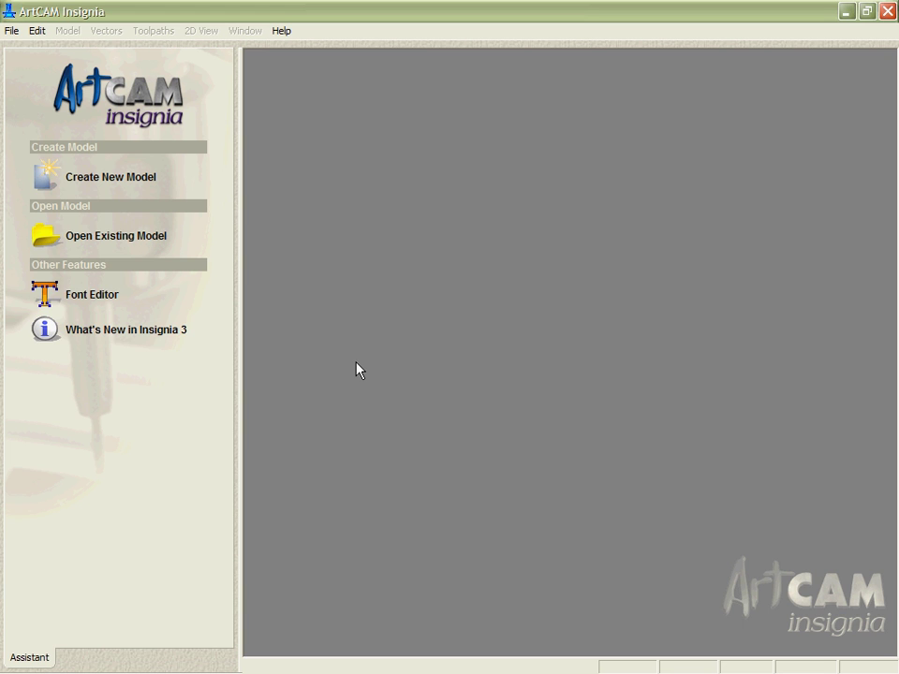
left_click(120, 283)
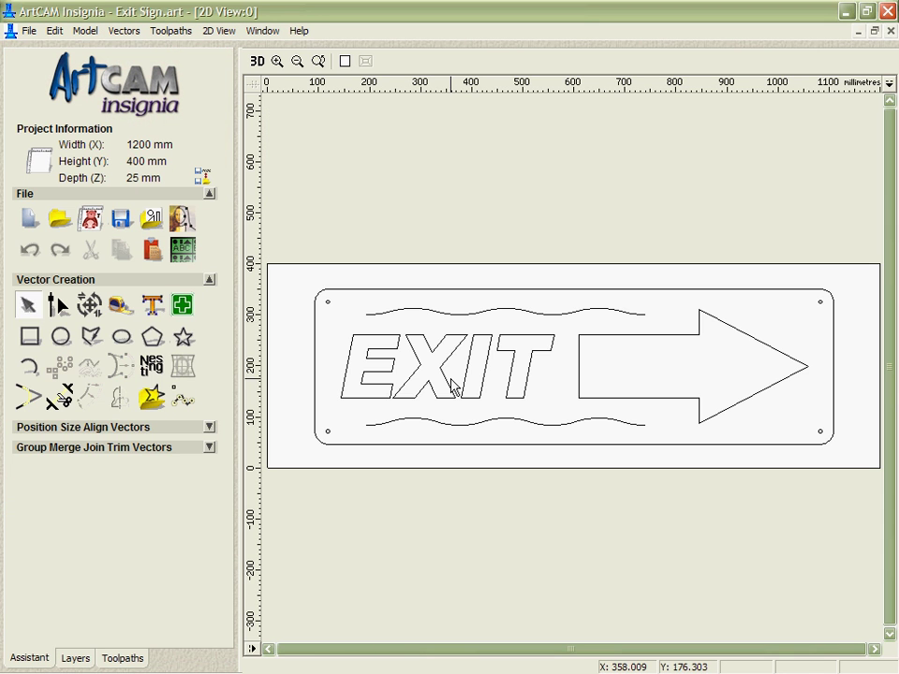
left_click(443, 367)
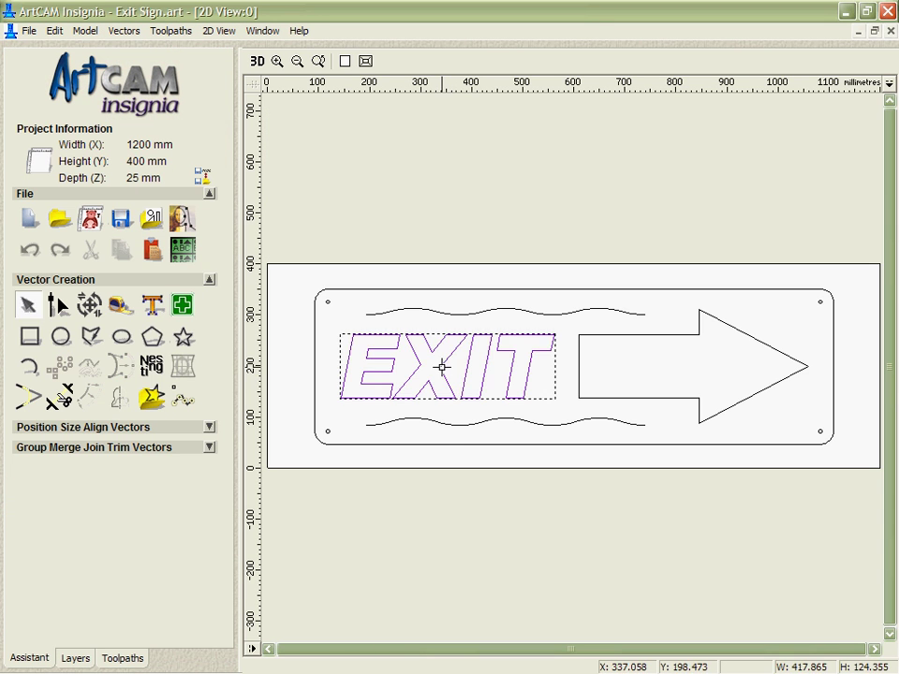
Create a Female Inlay Pocket for EXIT, 6 mm deep with End Mill 6 mm and 0.5 allowance
left_click(122, 658)
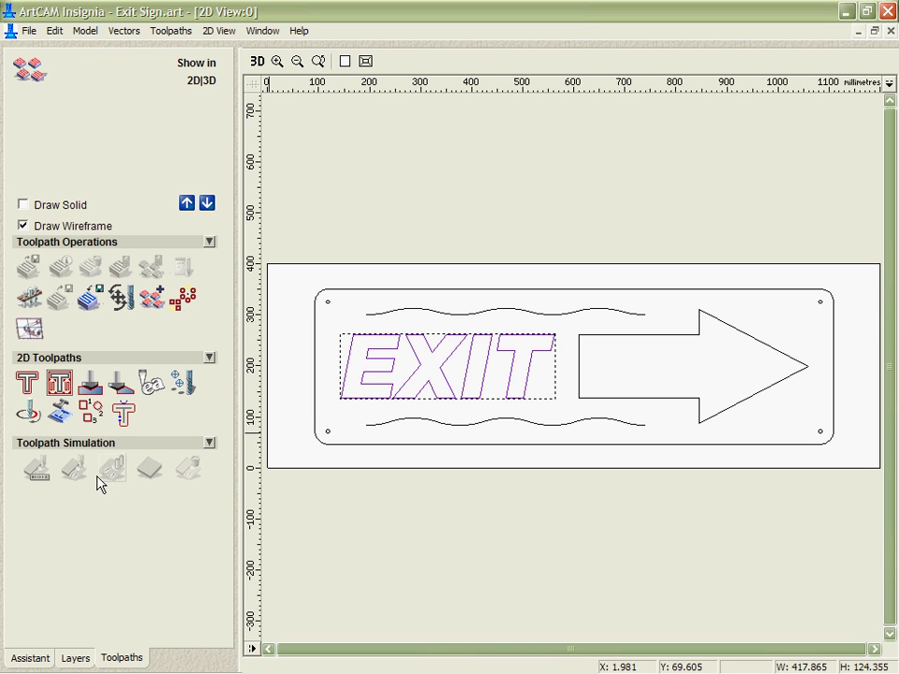
left_click(62, 416)
left_click(93, 204)
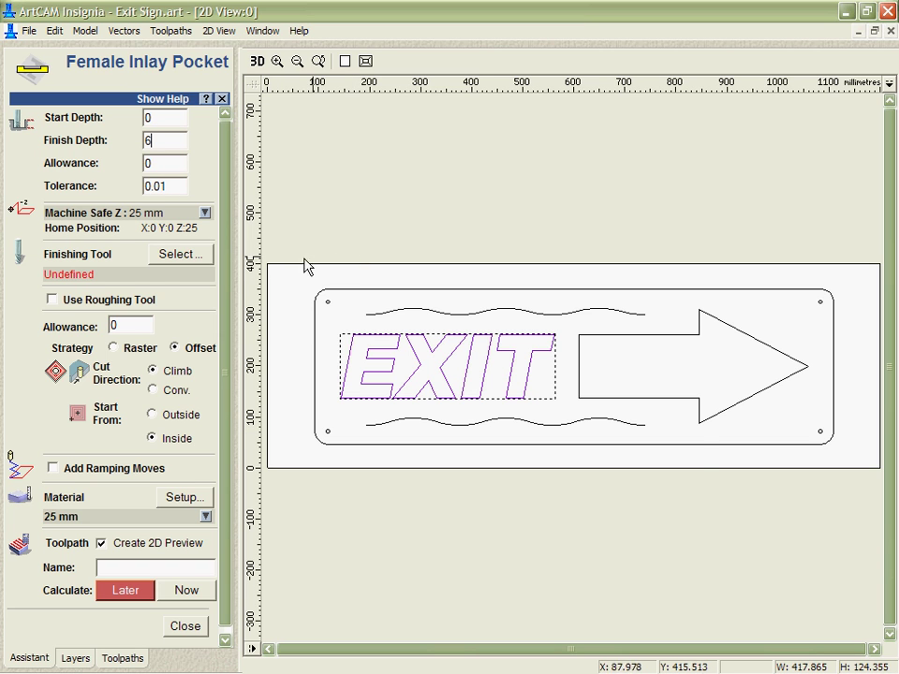
left_click(180, 253)
left_click(322, 311)
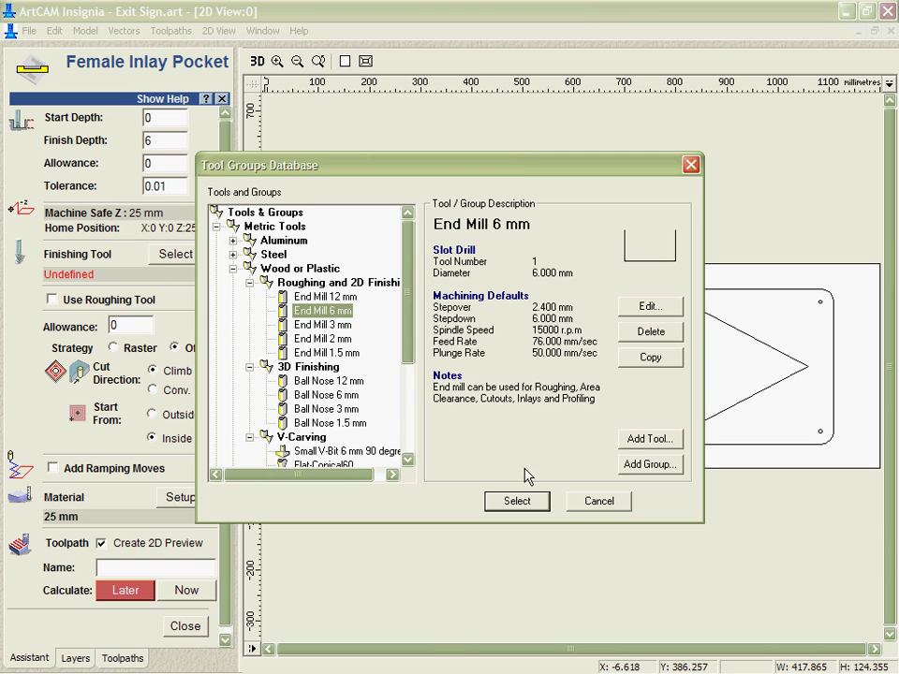
left_click(529, 507)
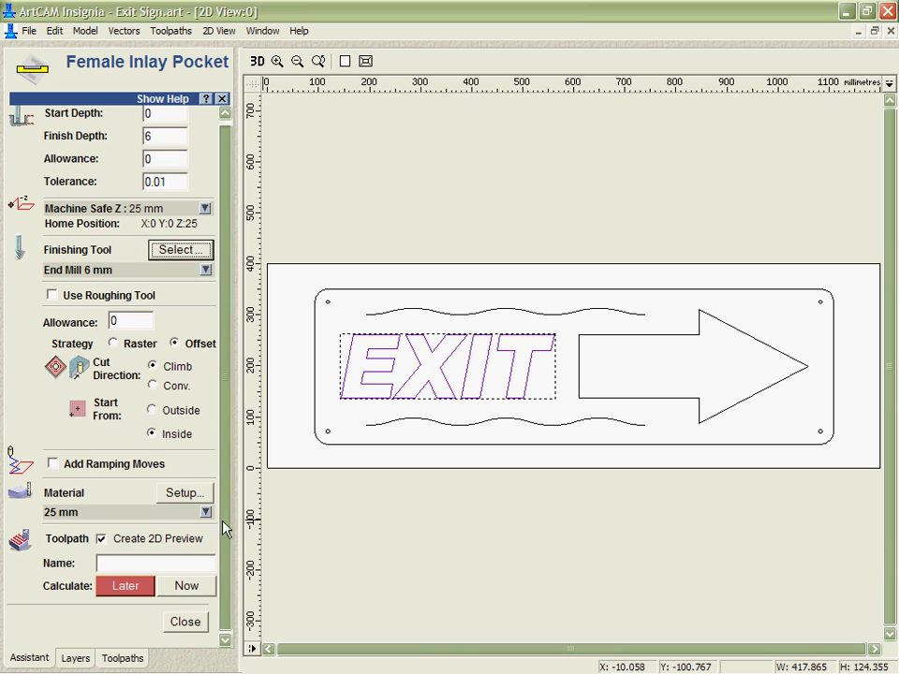
double_click(166, 156)
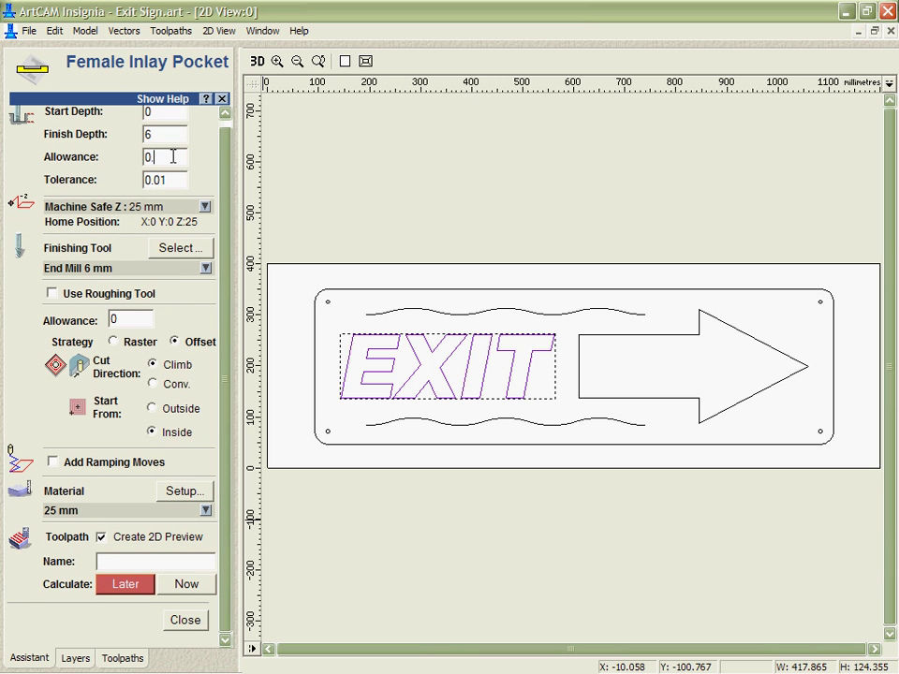
left_click(199, 589)
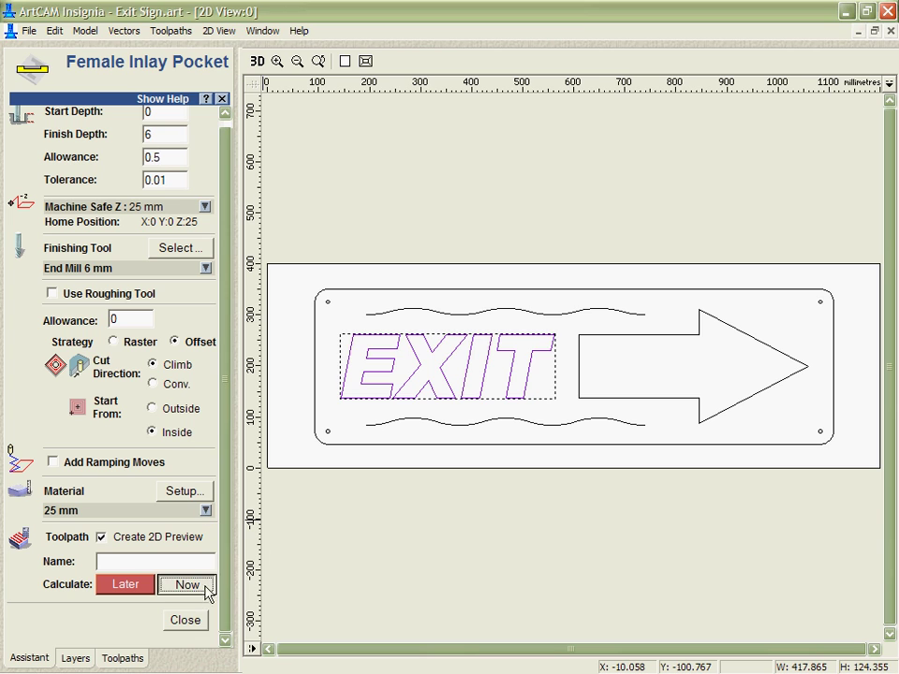
left_click(184, 621)
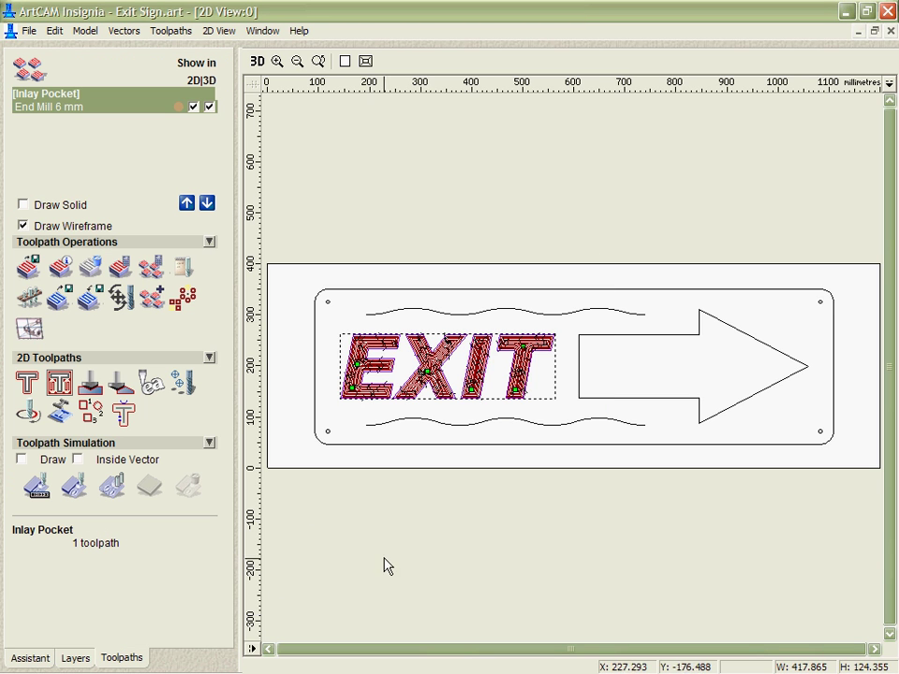
Simulate the Inlay Pocket in 3D, inspect the recessed EXIT letters, then return to 2D
left_click(385, 565)
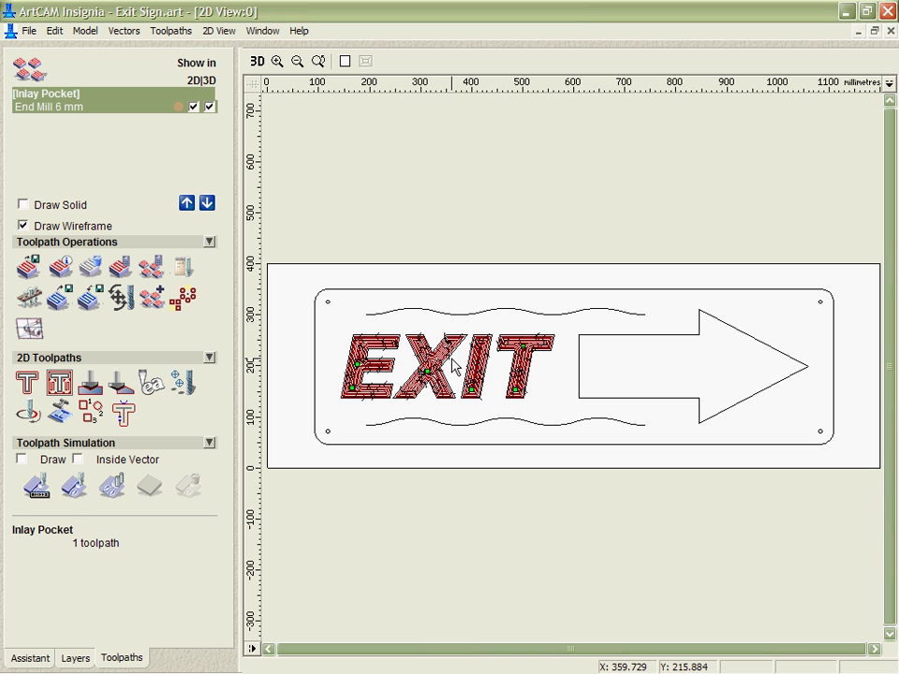
left_click(257, 61)
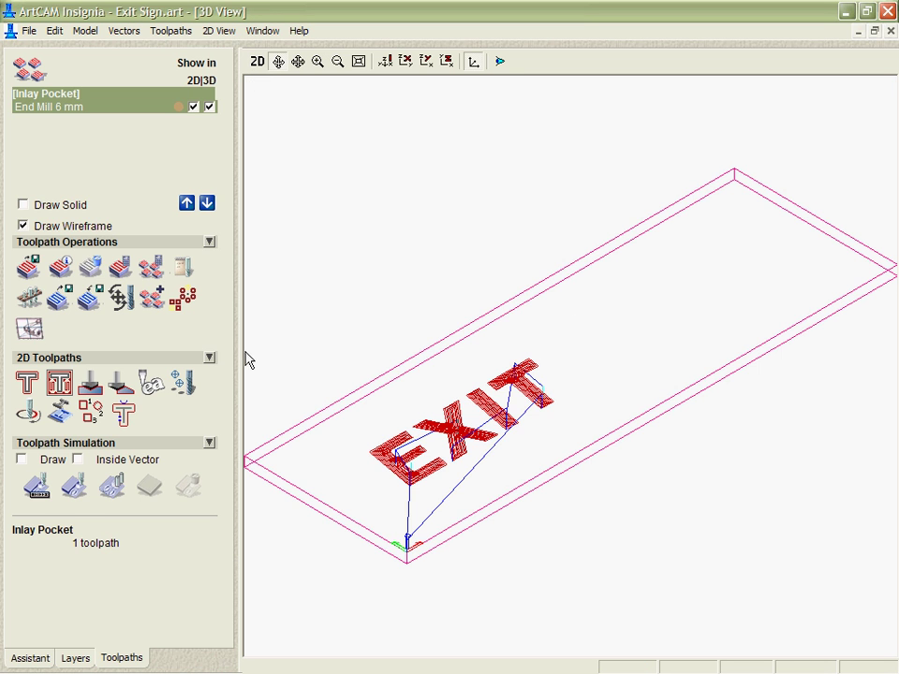
left_click(80, 489)
mouse_move(648, 425)
left_mouse_down()
mouse_move(632, 418)
mouse_move(527, 529)
mouse_move(449, 476)
mouse_move(441, 447)
mouse_move(514, 392)
mouse_move(648, 339)
left_mouse_up()
left_click_drag(596, 495, 702, 381)
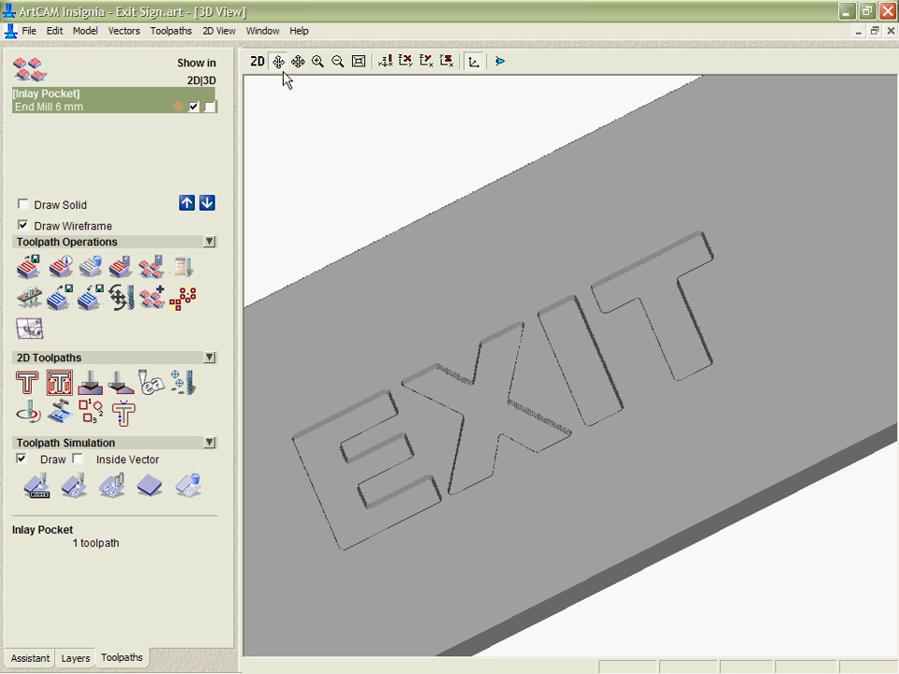
left_click(386, 63)
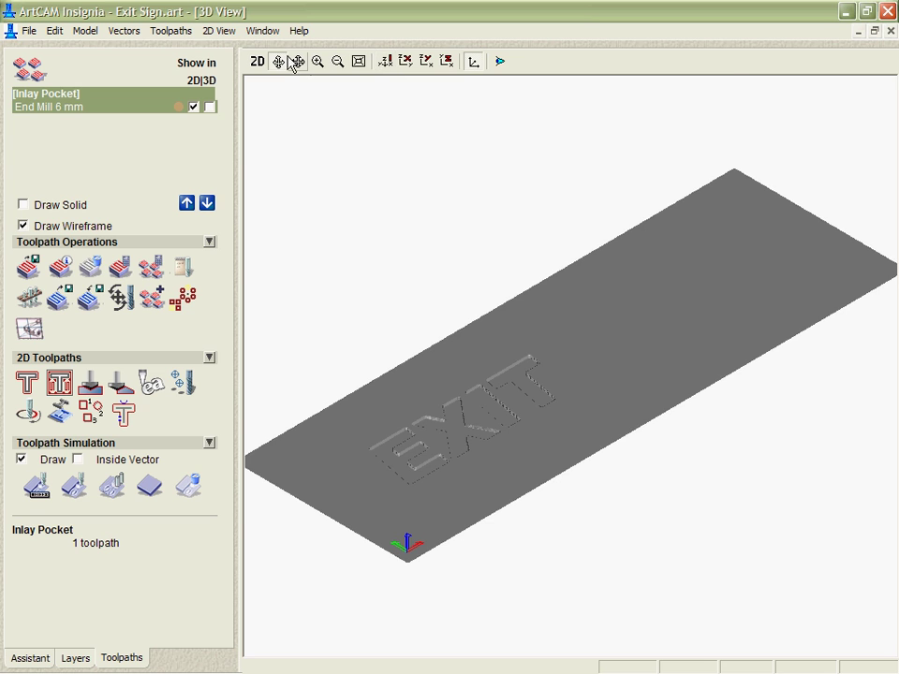
left_click(258, 62)
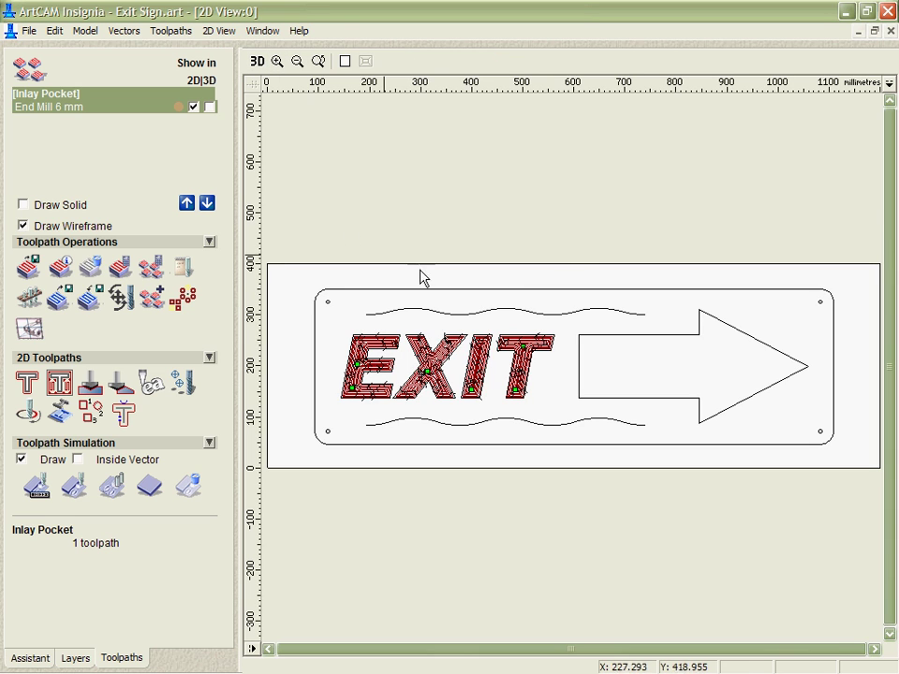
Select the arrow and add End Mill 12 mm and End Mill 3 mm as clearance tools
left_click(586, 335)
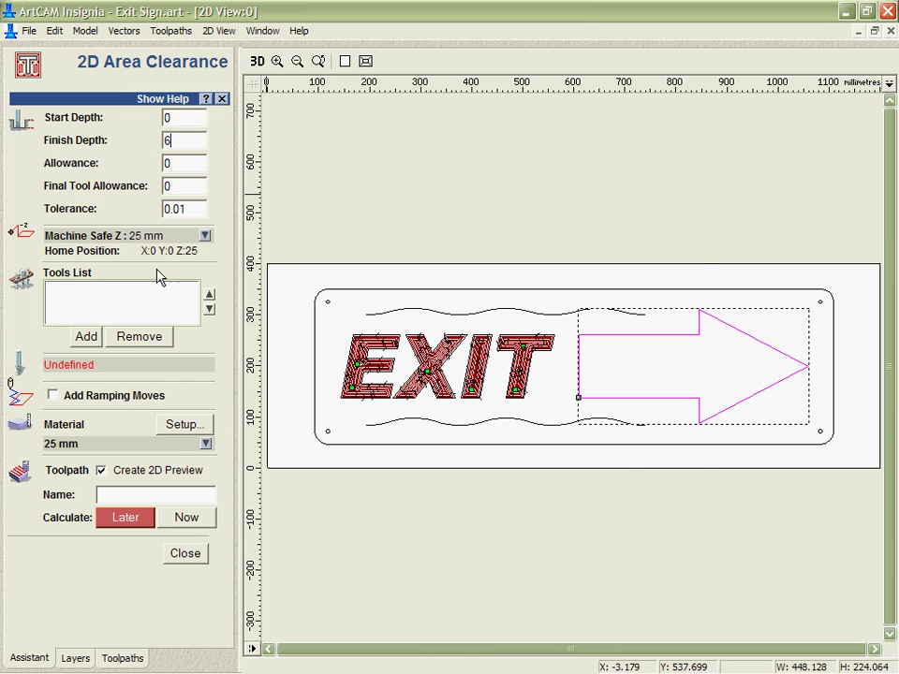
left_click(85, 335)
left_click(337, 298)
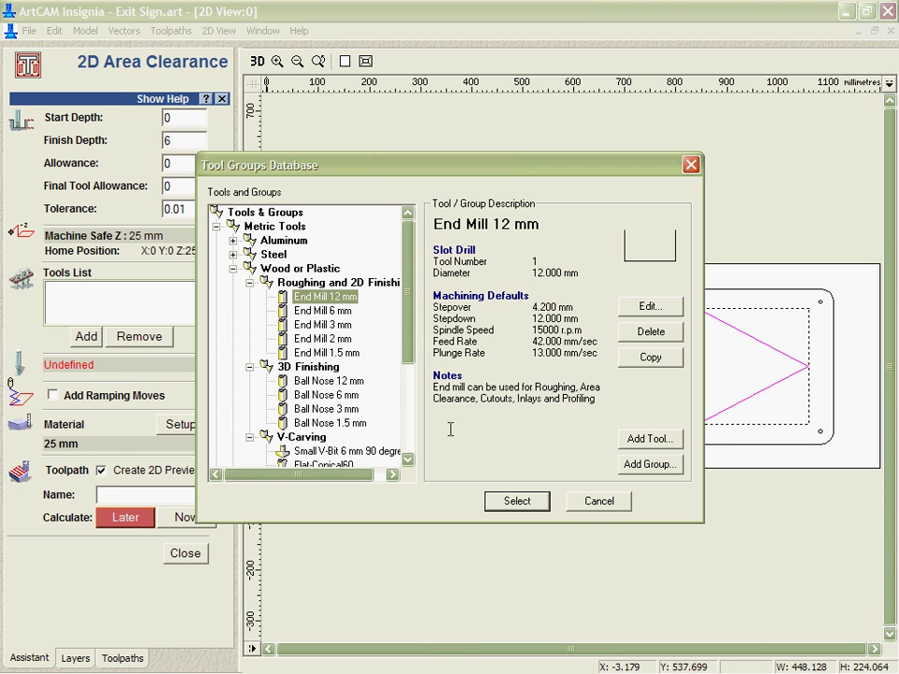
left_click(516, 502)
left_click(79, 339)
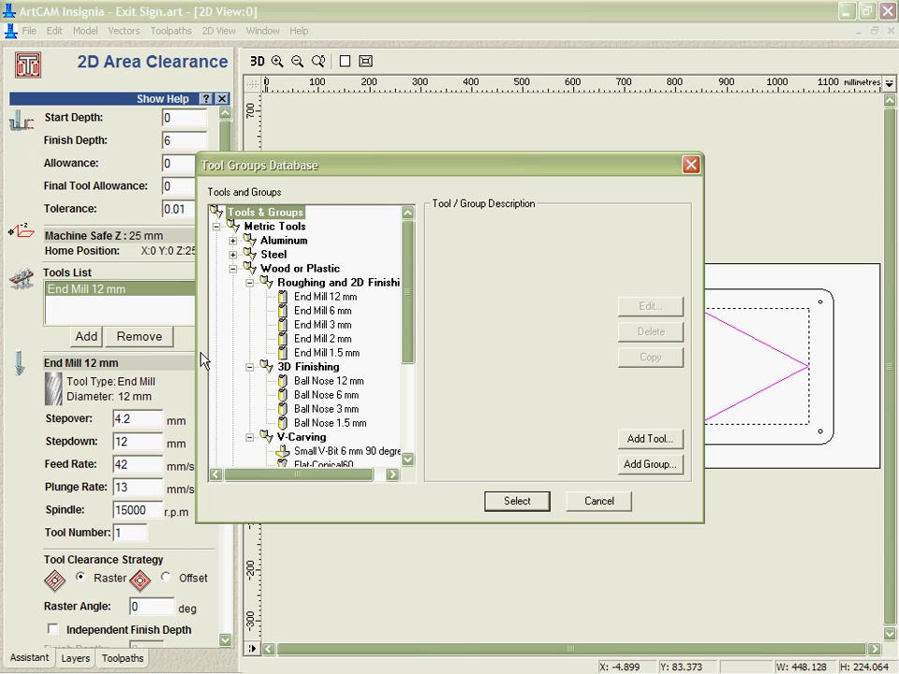
left_click(322, 324)
left_click(516, 502)
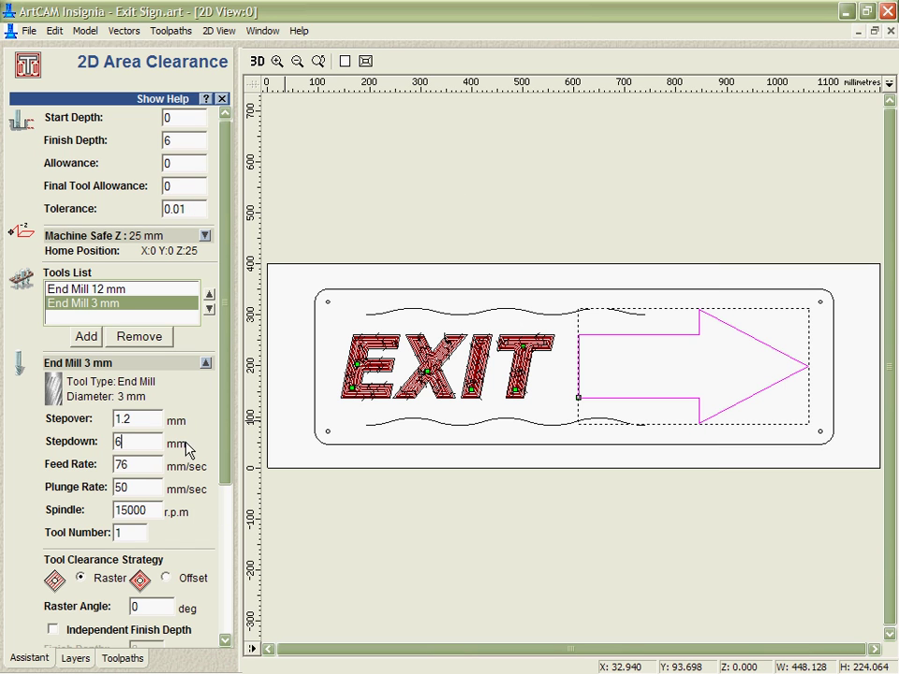
Calculate the arrow's Offset Area Clear toolpath and zoom in to check the arrow tip
scroll(218, 384, "down", 8)
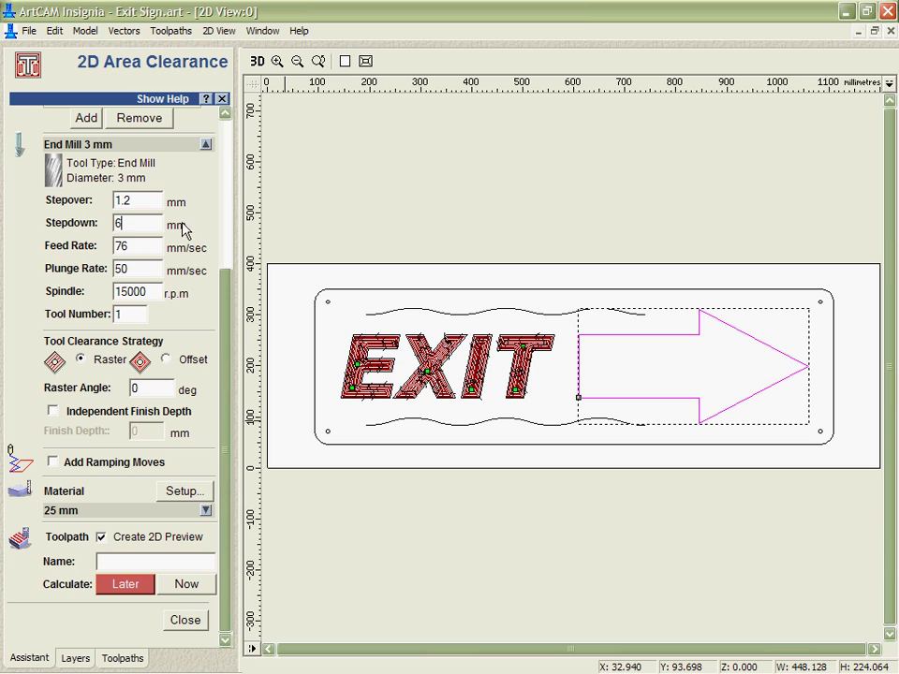
left_click(166, 360)
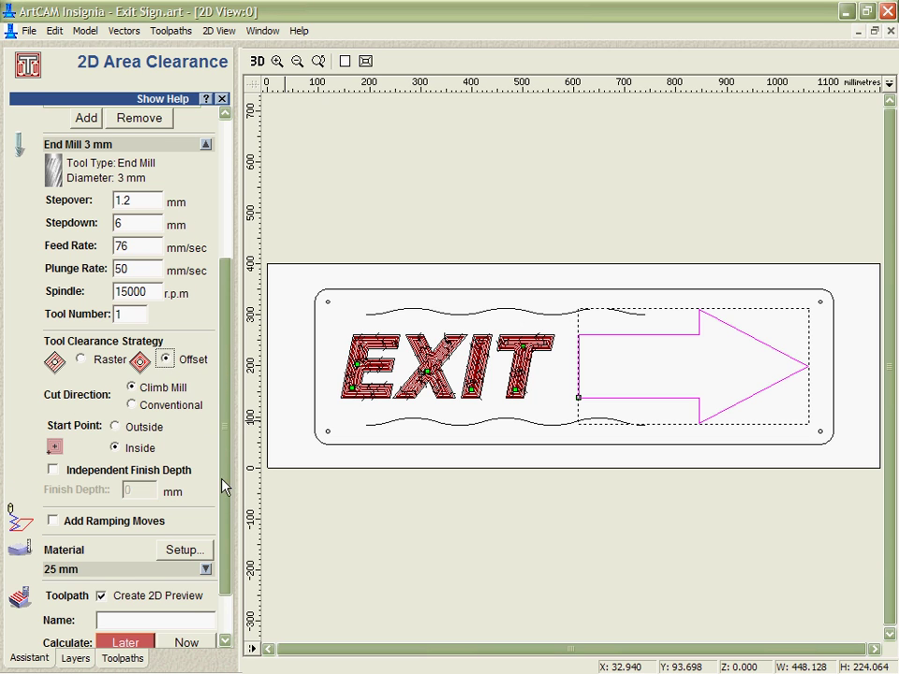
scroll(168, 392, "down", 2)
left_click(186, 584)
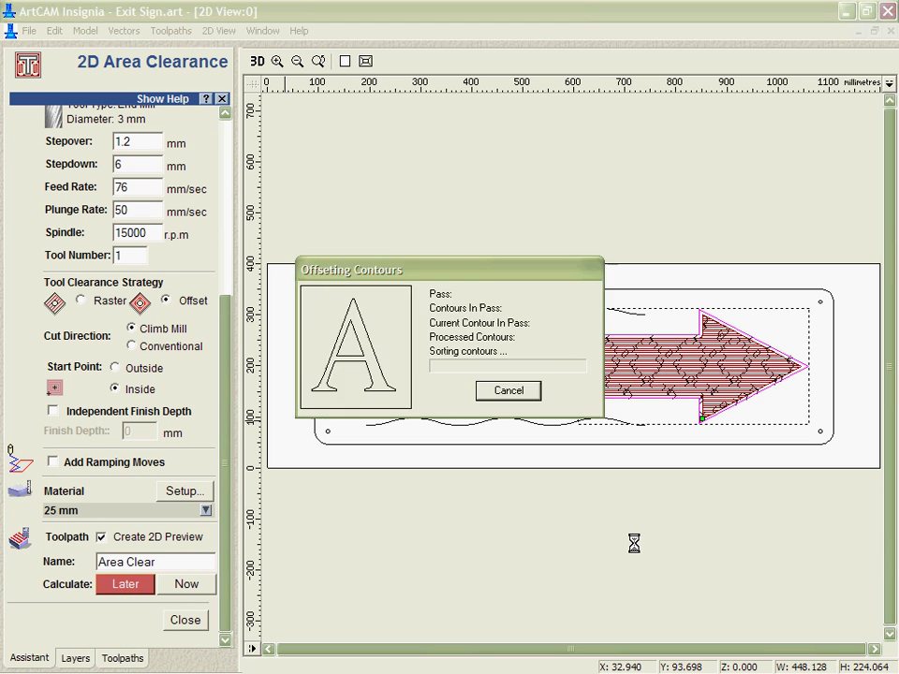
left_click(277, 61)
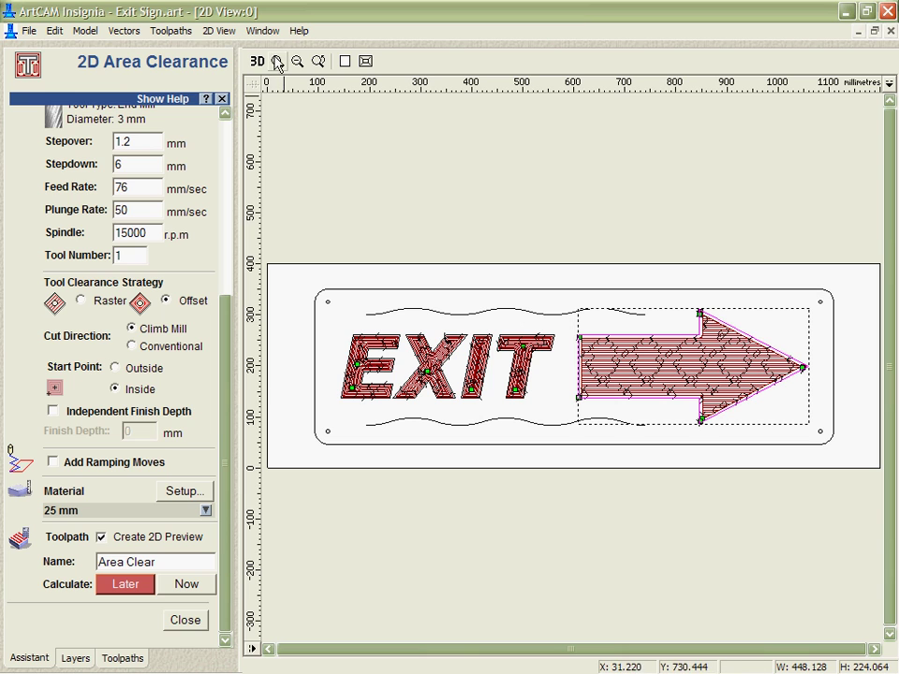
left_click_drag(685, 299, 734, 333)
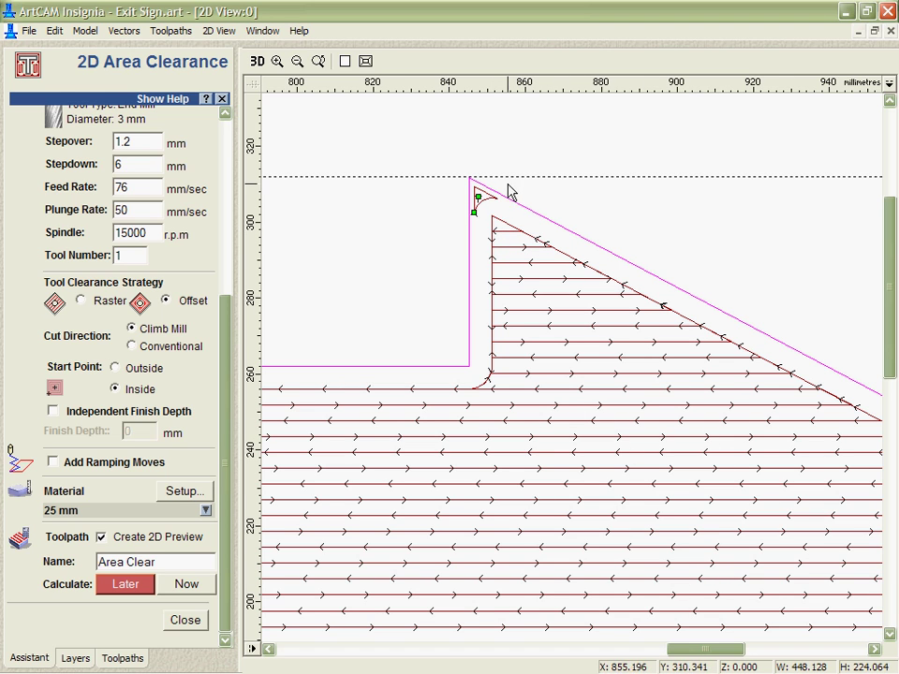
left_click(203, 618)
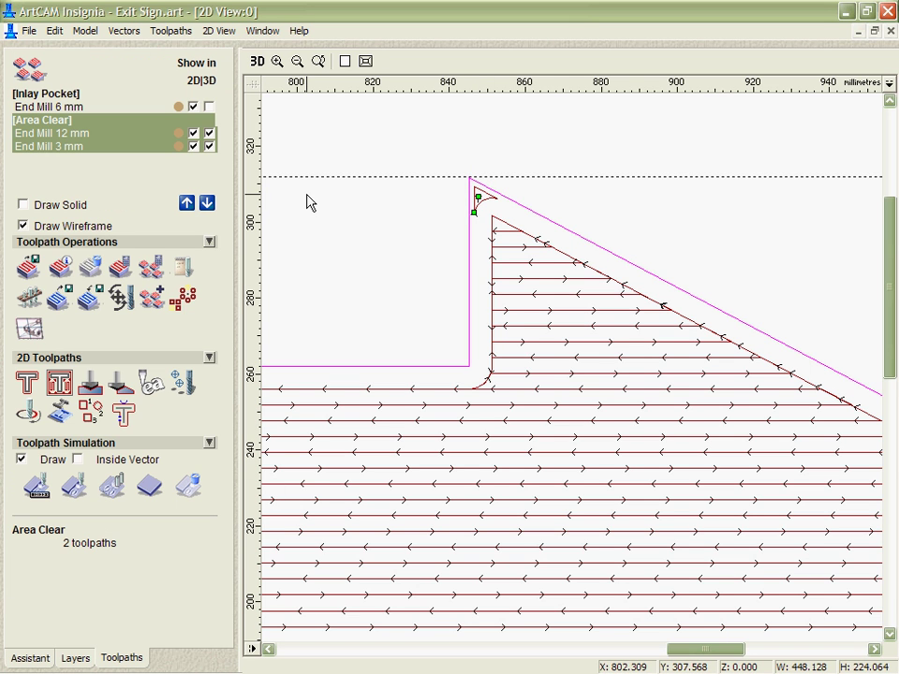
Simulate the arrow's 12 mm and 3 mm clearance passes in 3D, then show the full 2D sign
left_click(257, 61)
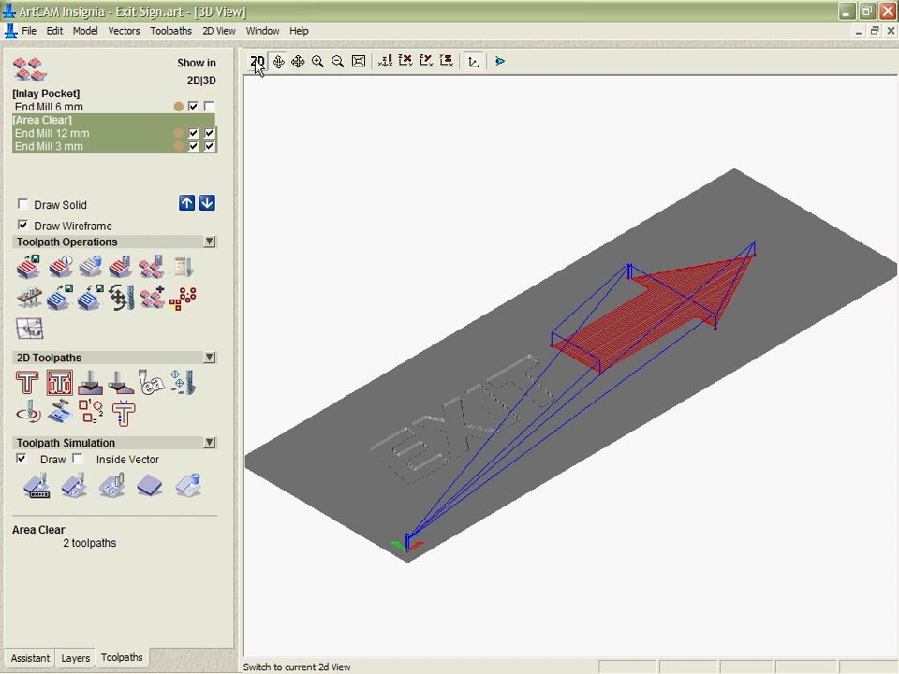
scroll(700, 374, "up", 3)
scroll(634, 547, "down", 3)
scroll(647, 382, "up", 3)
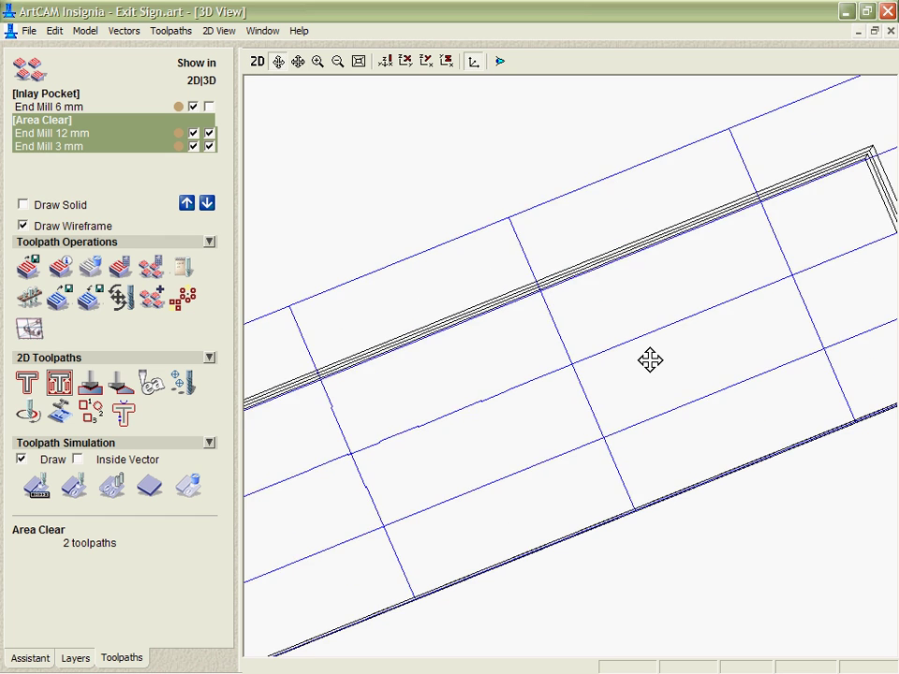
left_click(73, 485)
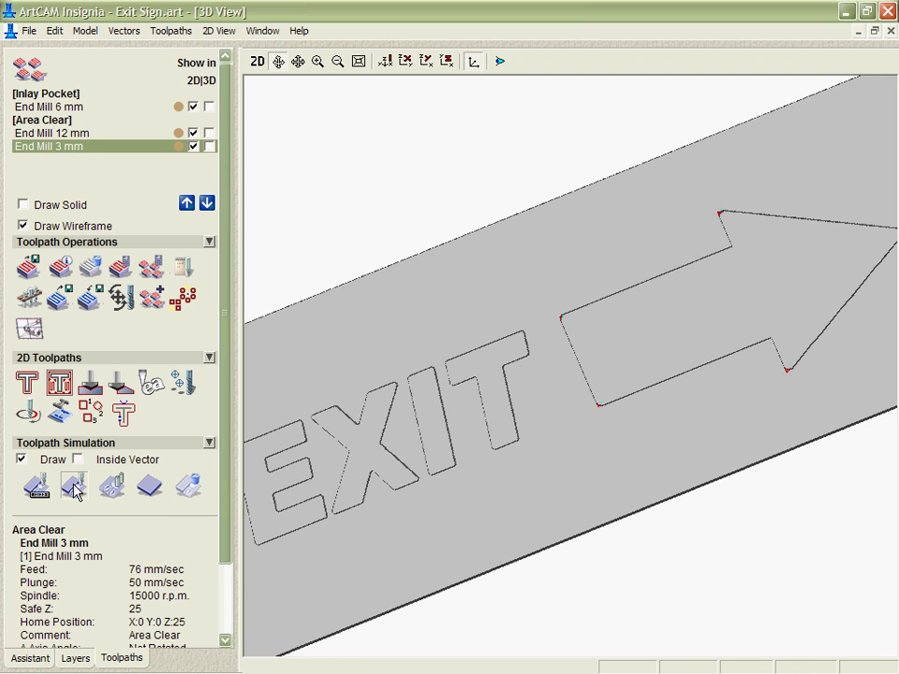
scroll(441, 385, "down", 2)
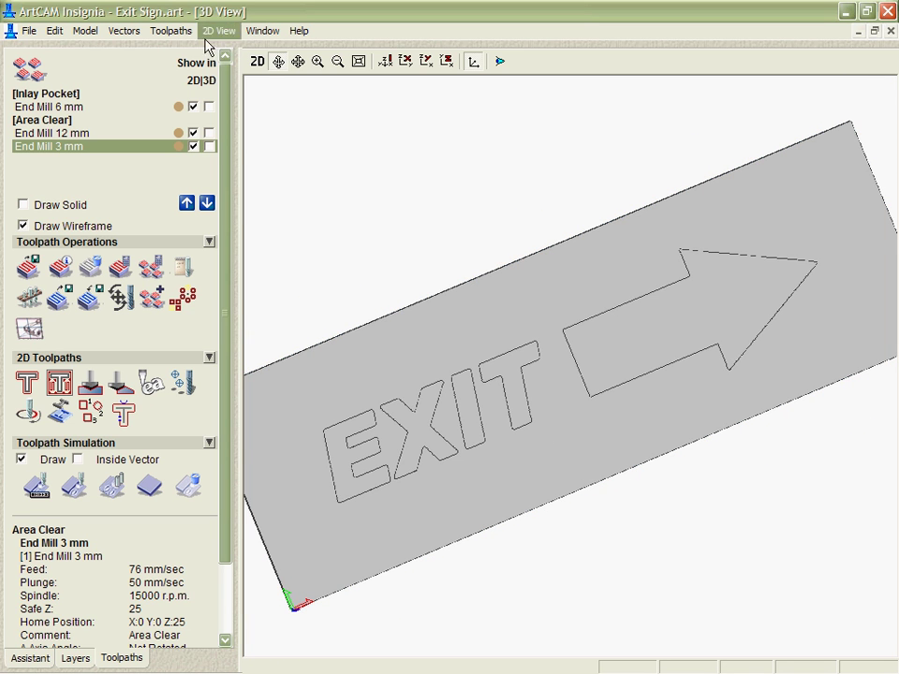
left_click(257, 60)
left_click(344, 61)
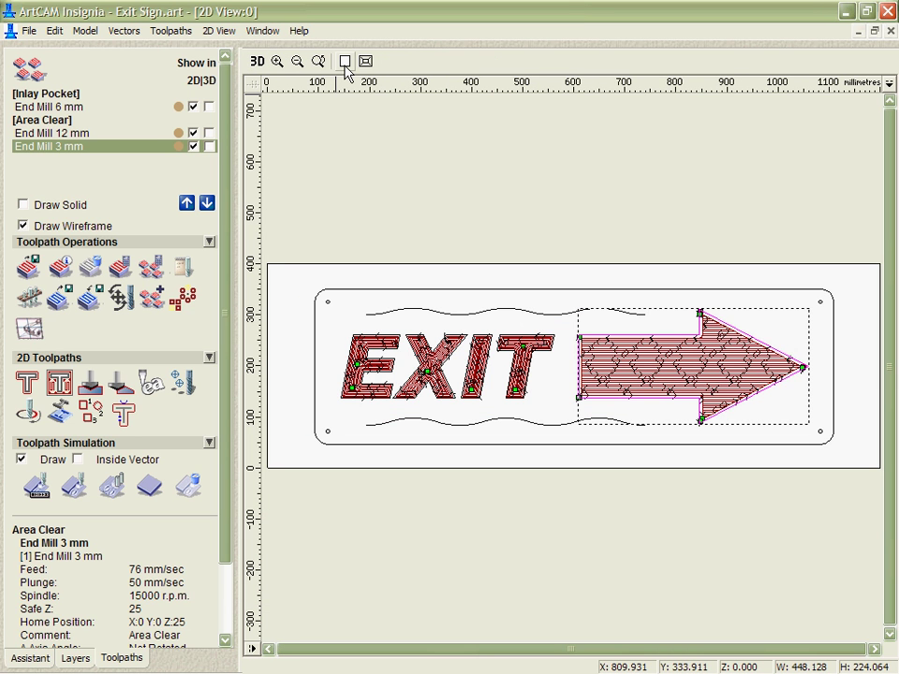
Machine both wavy lines 3 mm deep with a Ball Nose 12 mm and simulate the grooves
left_click(427, 315)
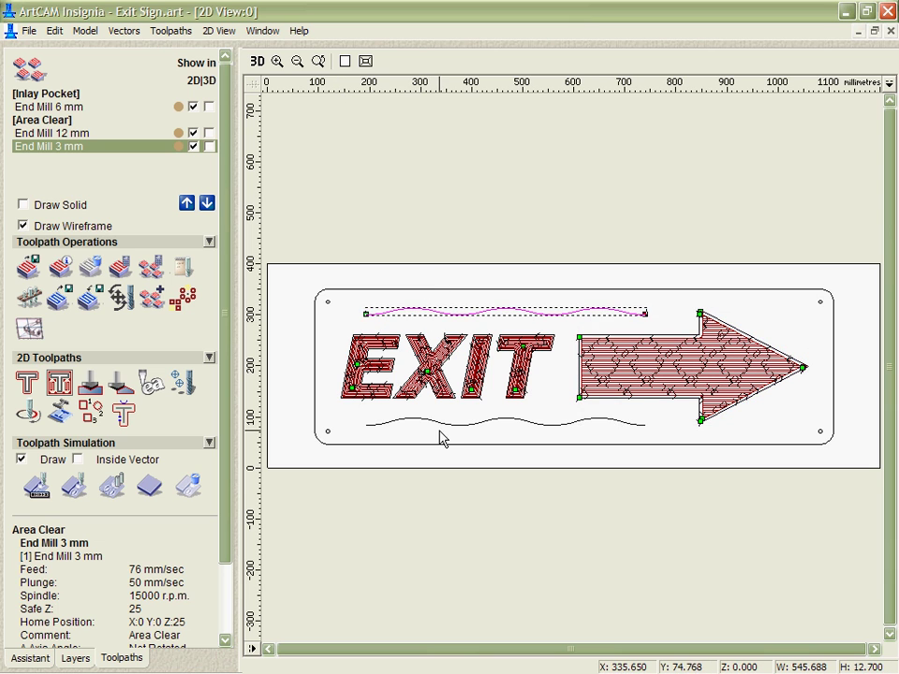
left_click(437, 421, "shift")
left_click(89, 410)
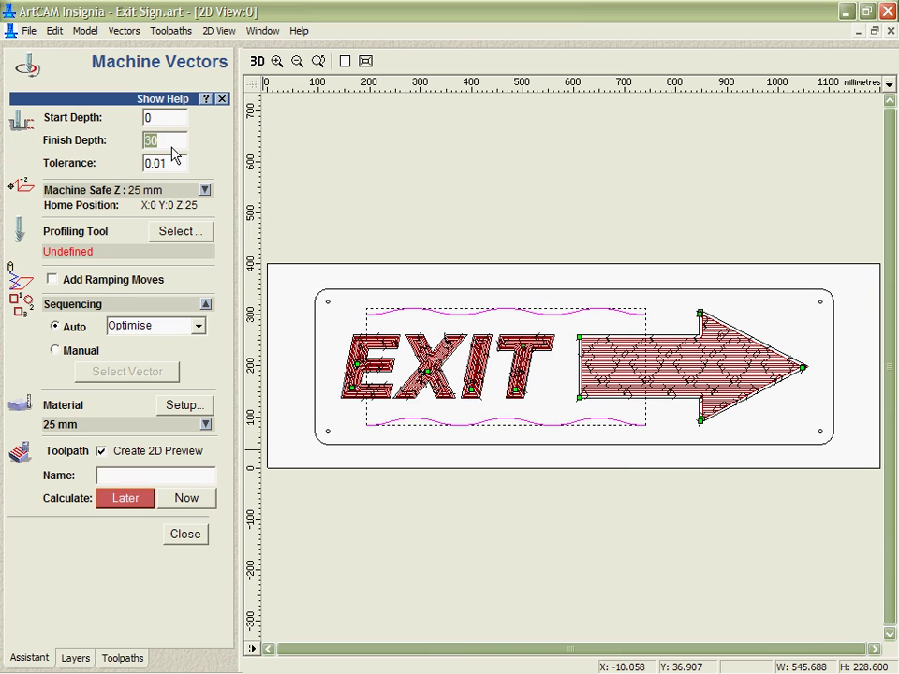
left_click(178, 231)
left_click(325, 297)
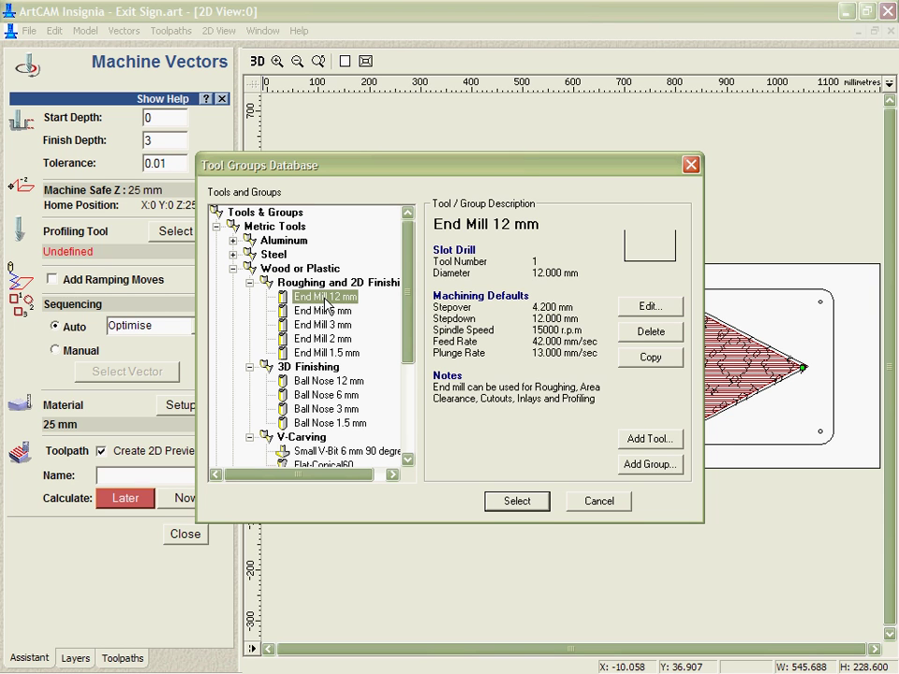
left_click(327, 381)
left_click(521, 501)
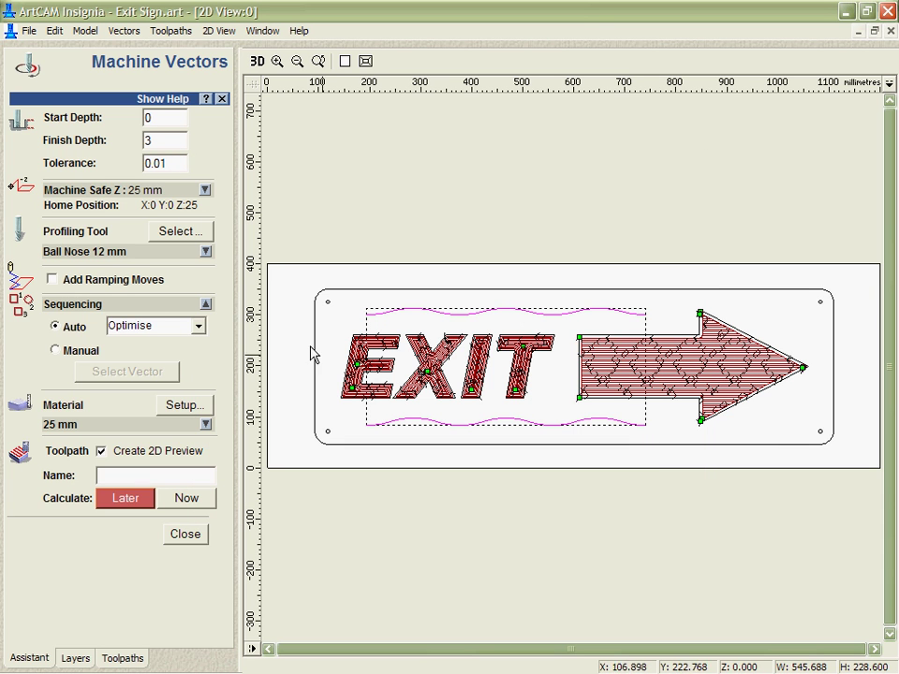
left_click(187, 498)
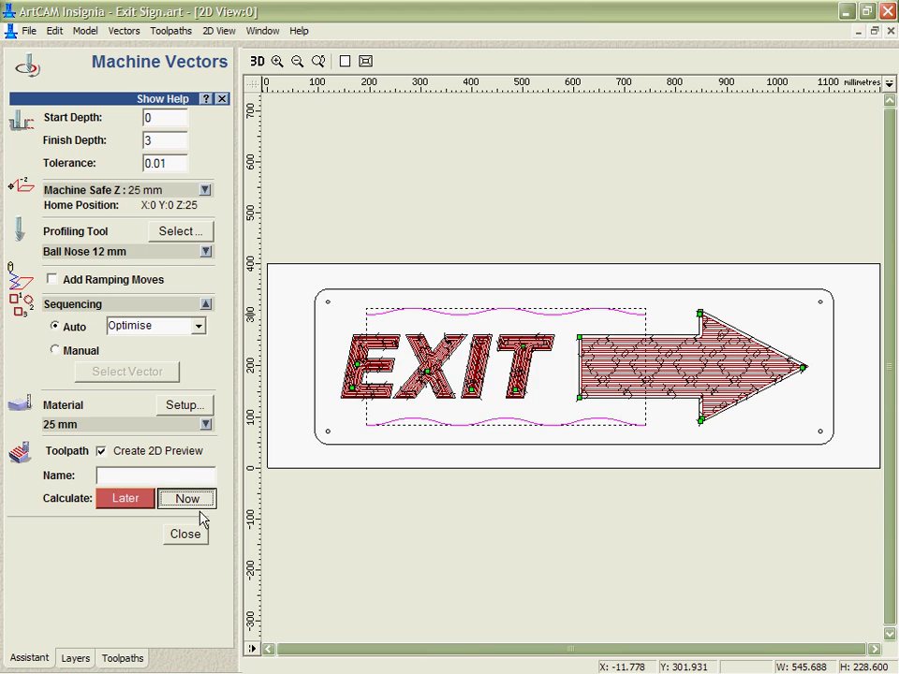
left_click(191, 540)
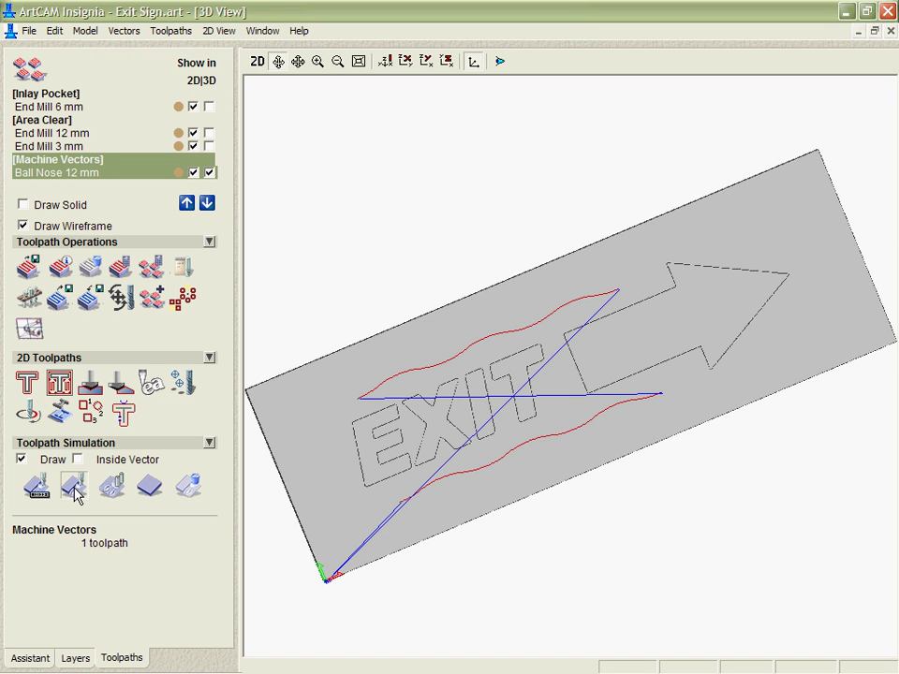
left_click(75, 492)
Inspect the grooves in 3D, return to 2D and select the left and right corner hole circles
scroll(558, 393, "up", 5)
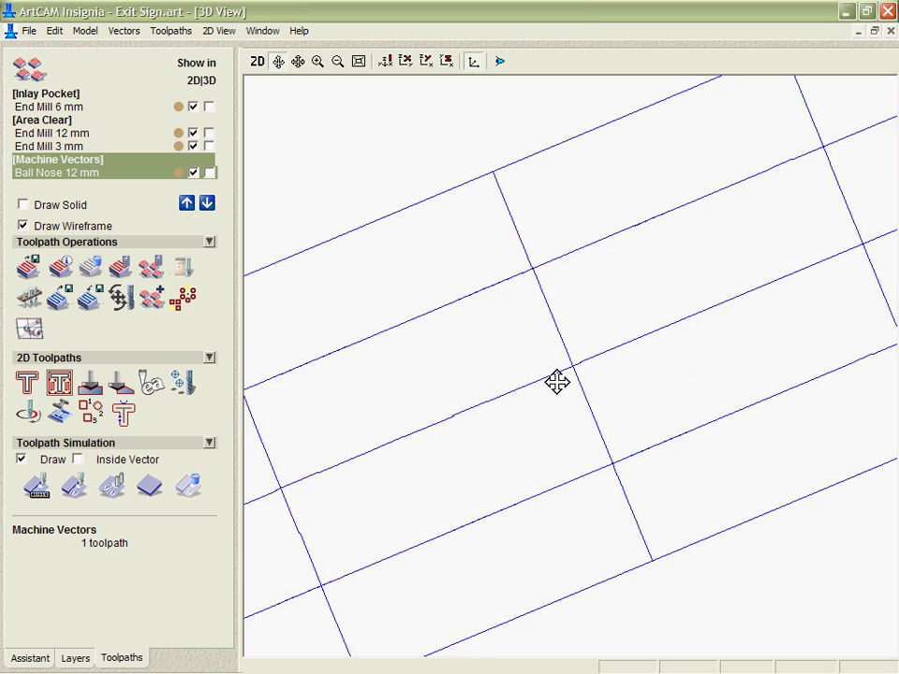
scroll(557, 382, "down", 5)
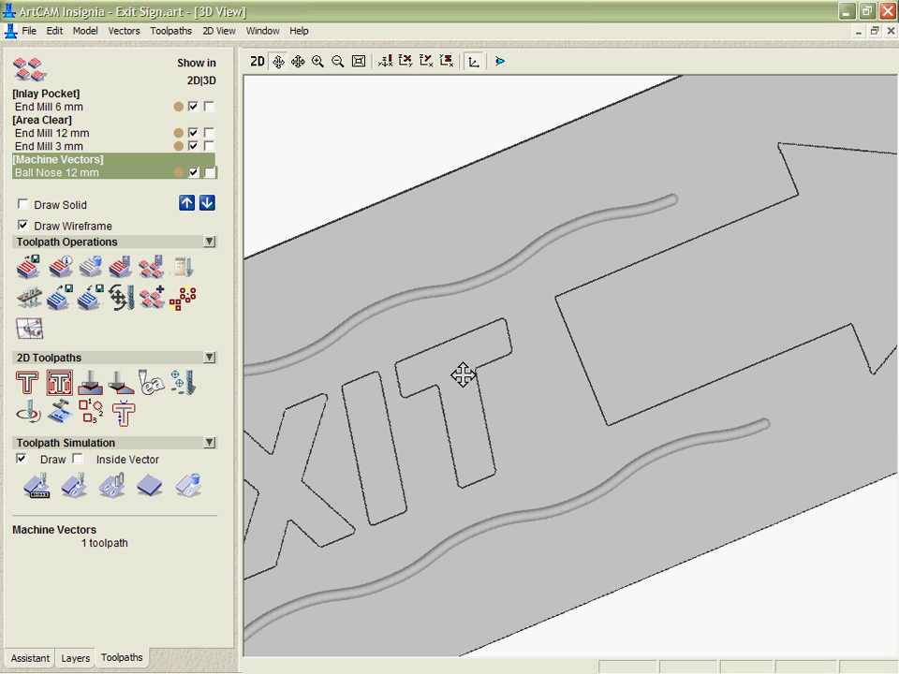
scroll(463, 375, "down", 3)
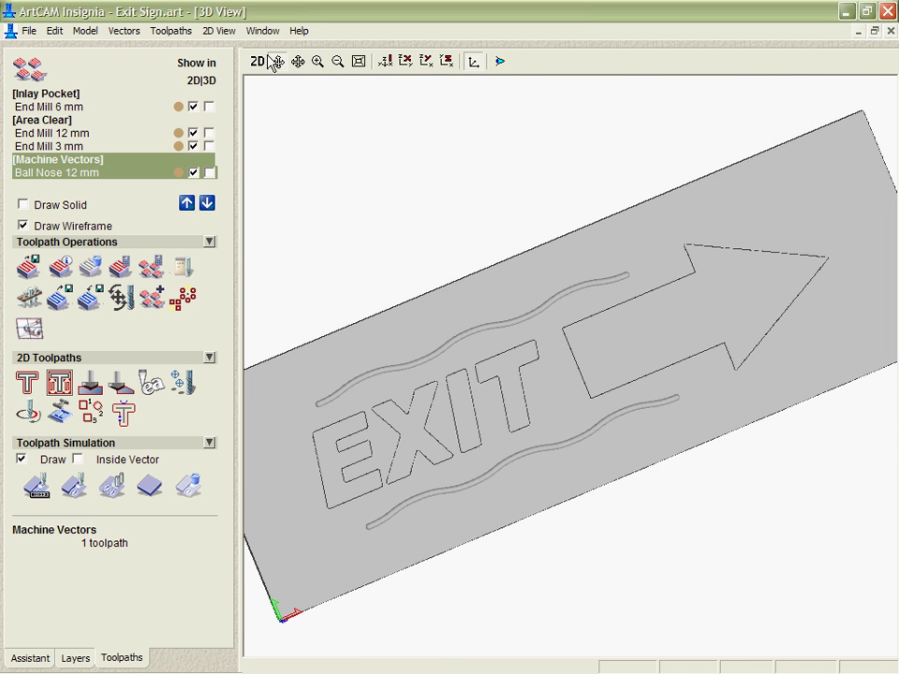
left_click(258, 62)
left_click_drag(305, 249, 352, 466)
left_click_drag(810, 258, 854, 493, "shift")
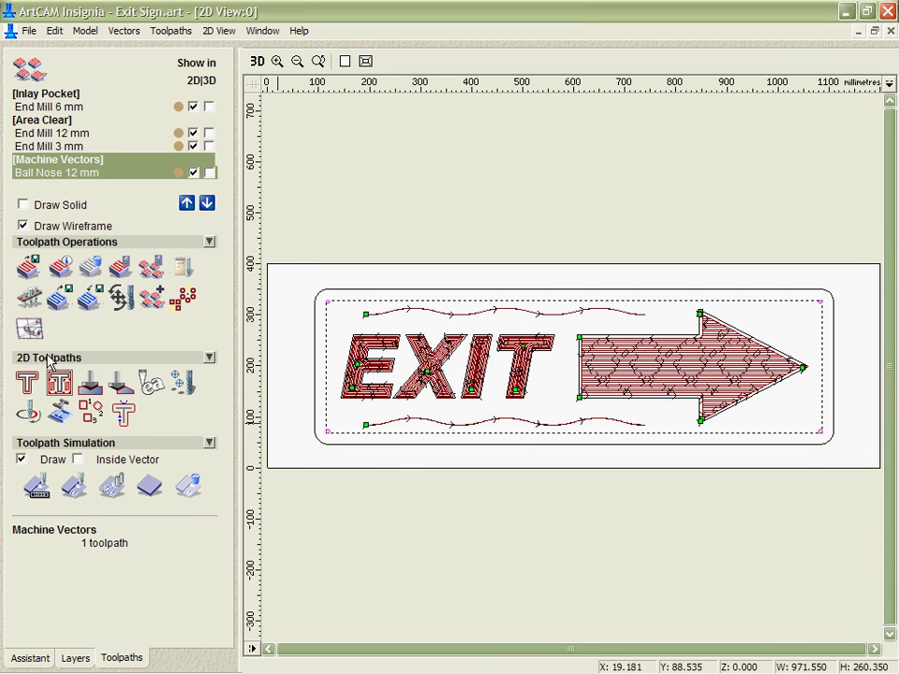
Create and calculate a drilling toolpath for the corner holes using End Mill 3 mm
left_click(182, 384)
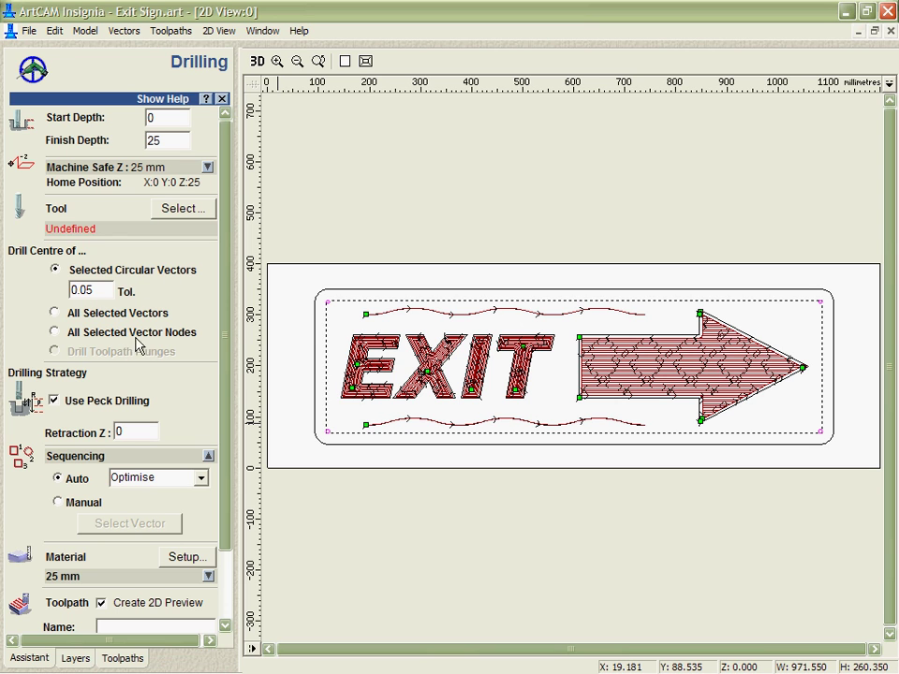
left_click(178, 208)
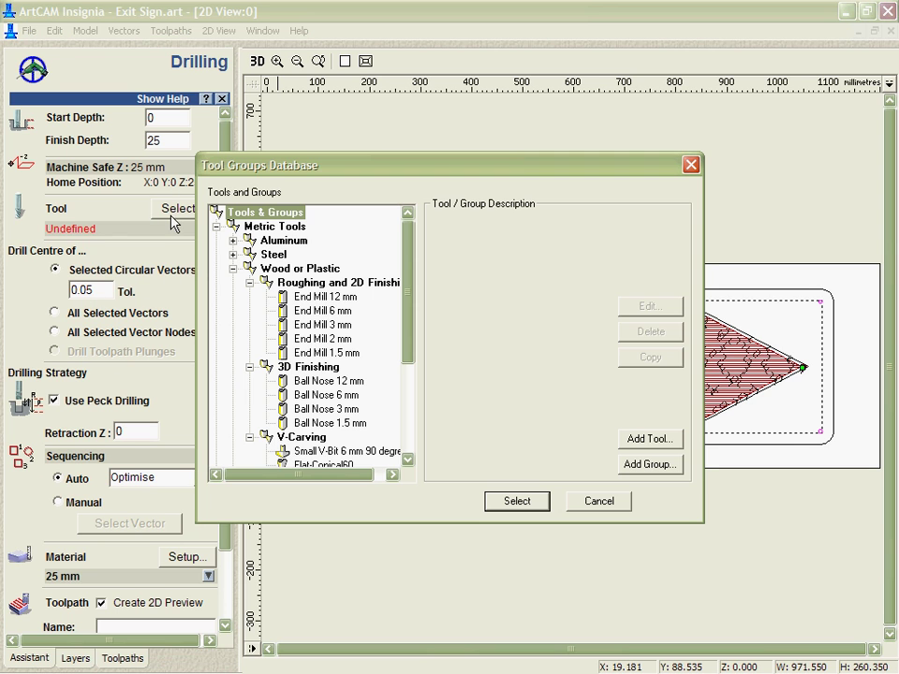
left_click(322, 324)
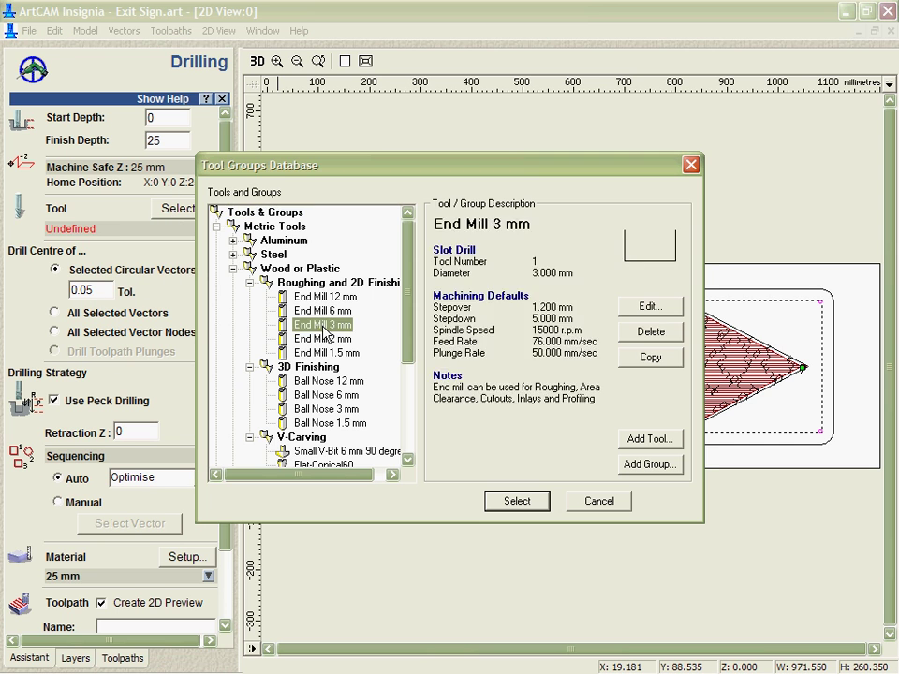
left_click(510, 501)
left_click_drag(229, 377, 234, 559)
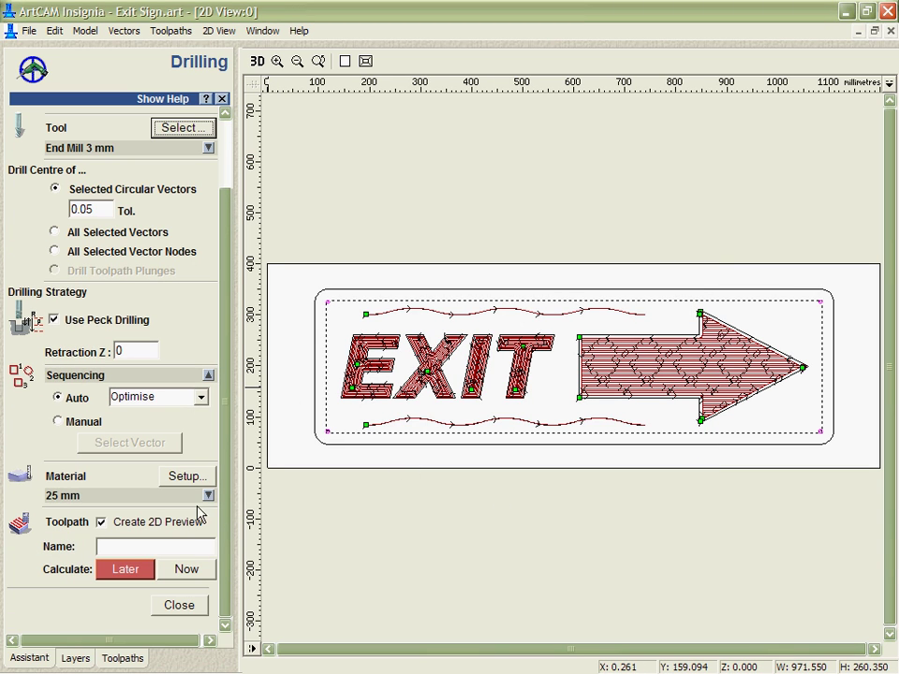
left_click(188, 571)
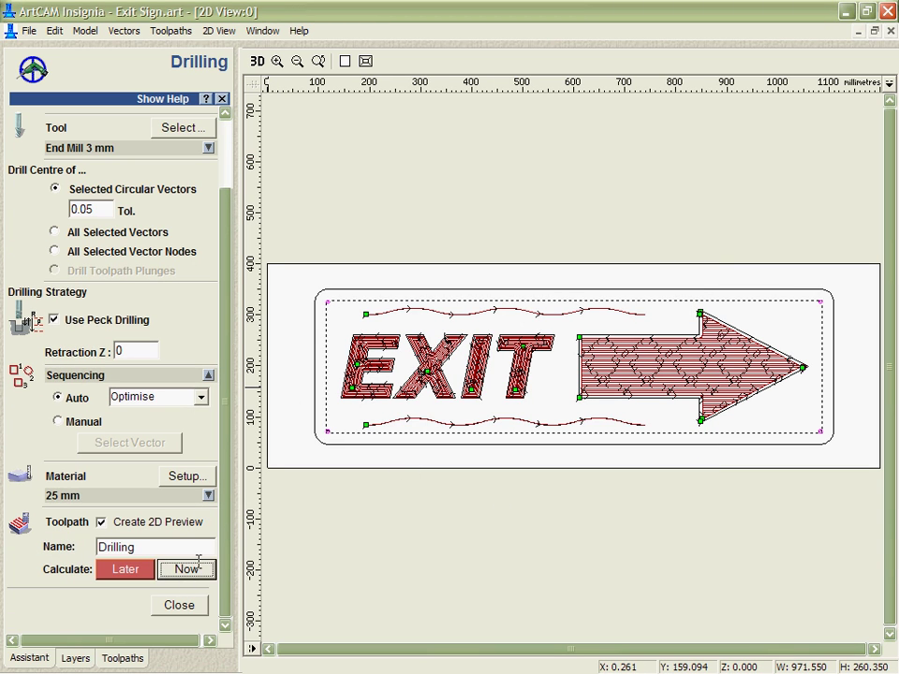
Zoom in on the top-left drill hole, then close drilling and rotate the sign in 3D
left_click(277, 61)
left_click_drag(315, 290, 341, 315)
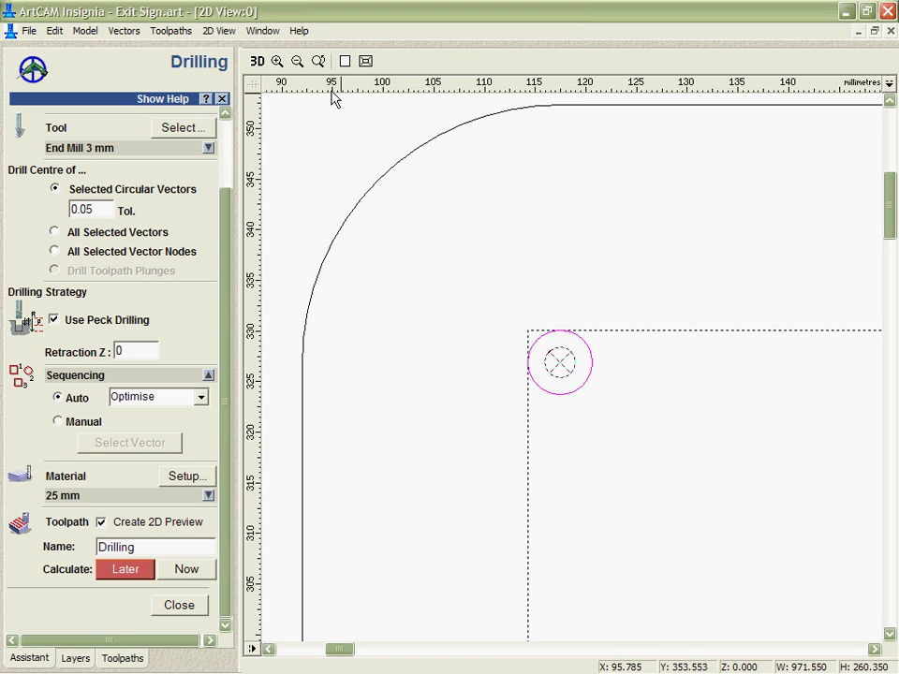
left_click(258, 61)
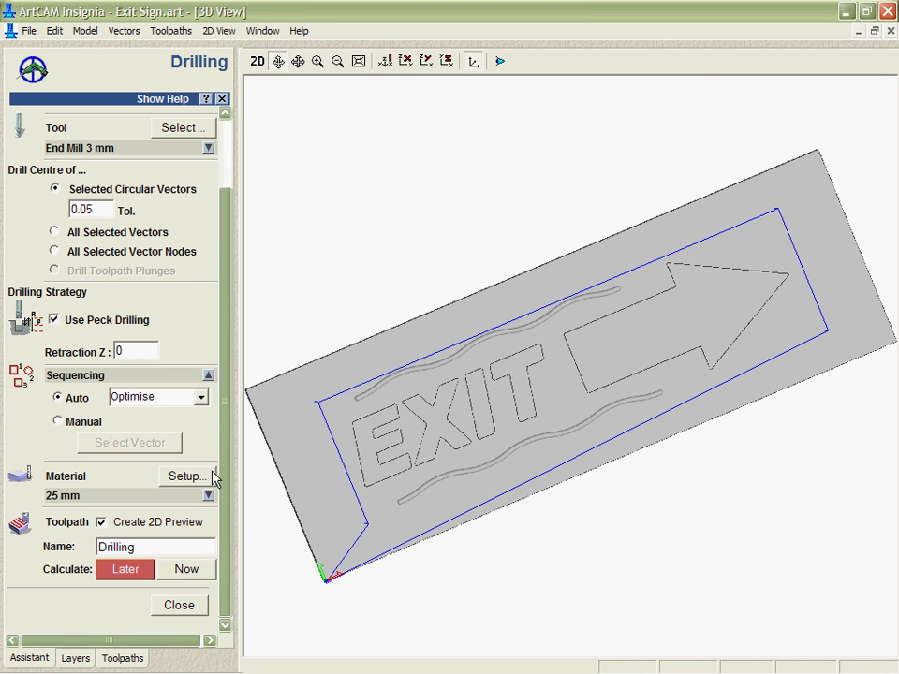
left_click(181, 605)
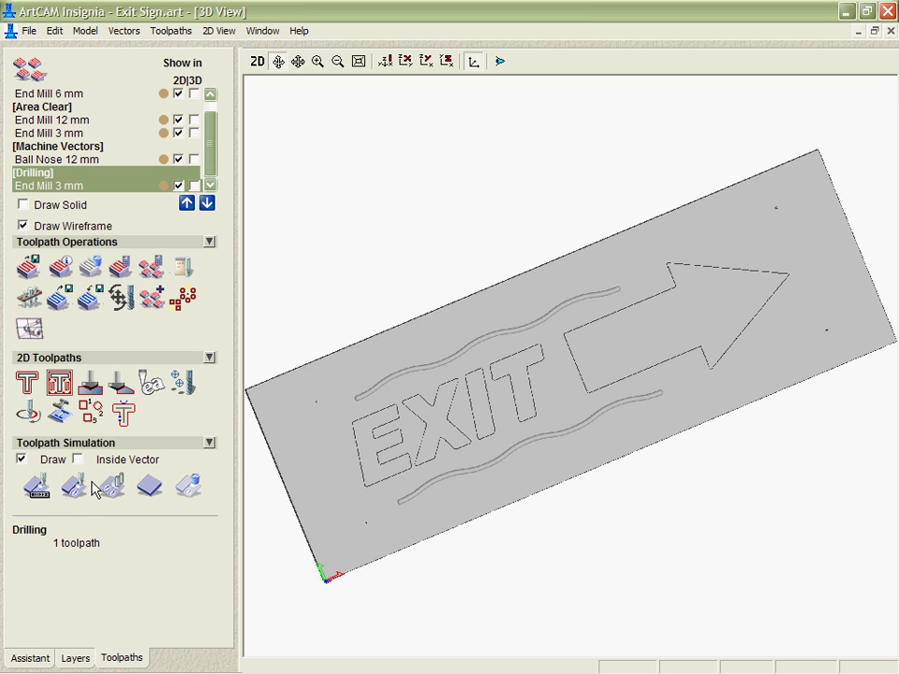
left_click_drag(506, 440, 505, 526)
left_click_drag(619, 402, 586, 429)
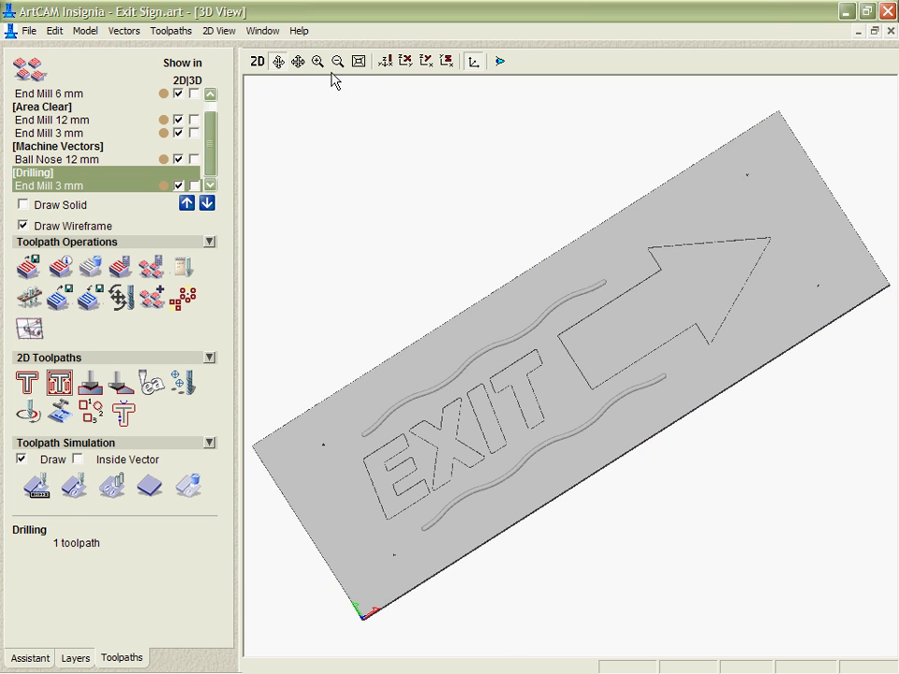
Return to the full 2D sign view and pick End Mill 12 mm for profiling
left_click(256, 61)
left_click(344, 62)
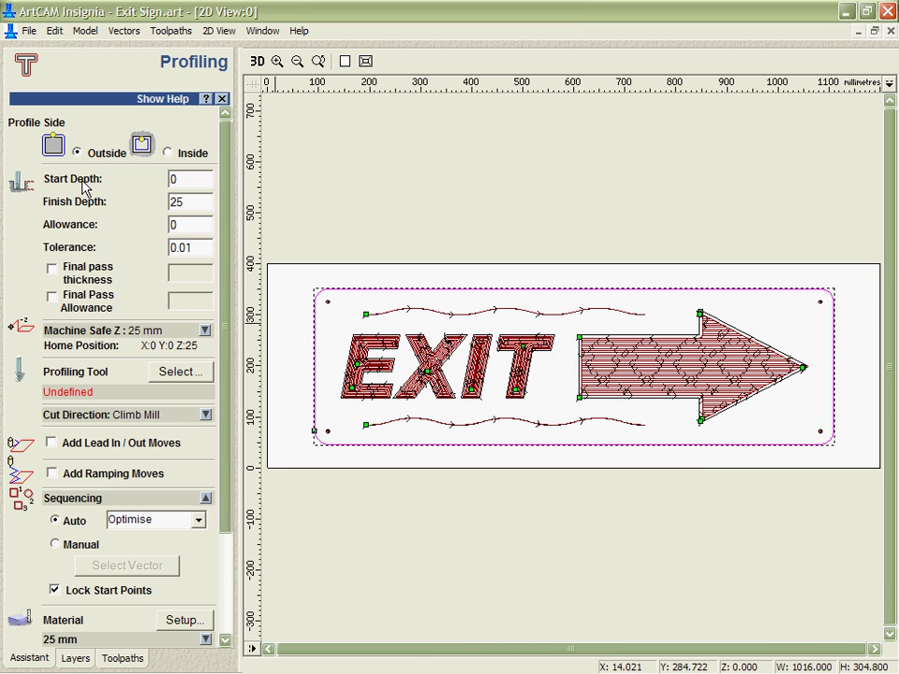
left_click(168, 370)
left_click(337, 297)
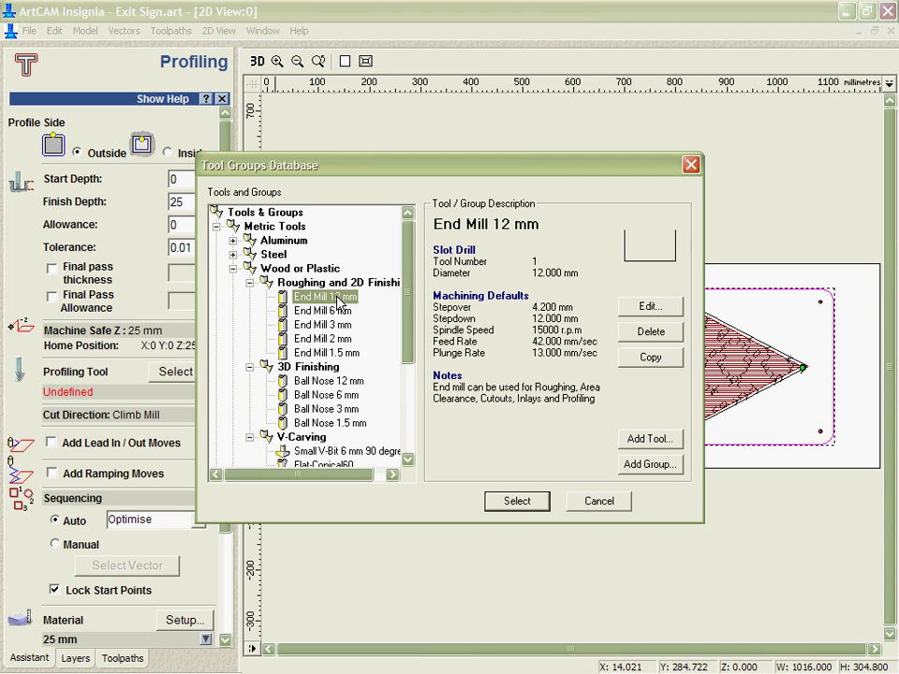
left_click(516, 502)
Add circular-arc lead-in/out moves with distance 15 and radius 15, then calculate the profile
scroll(222, 585, "down", 3)
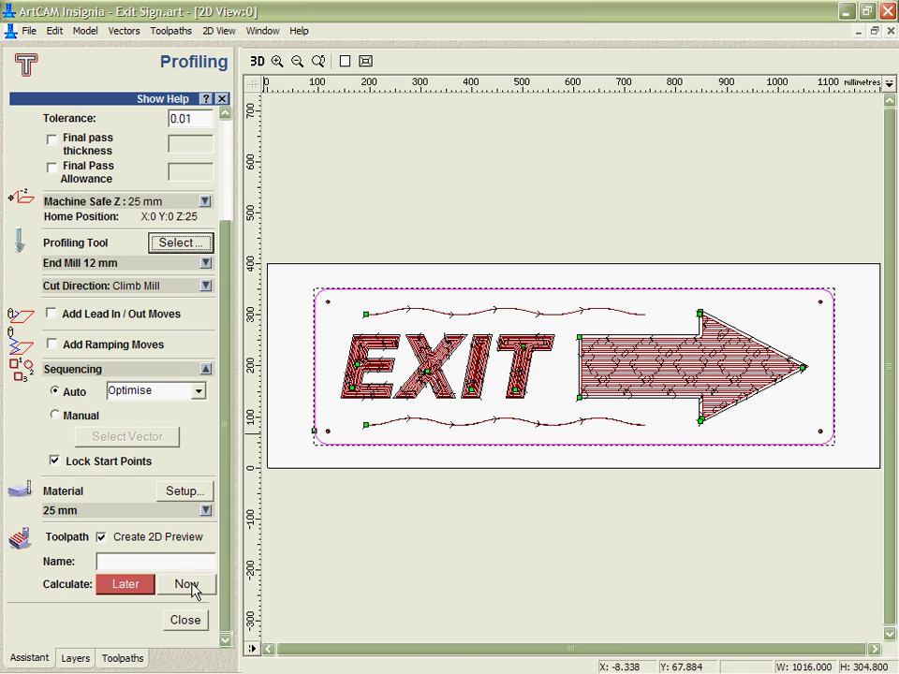
left_click(51, 314)
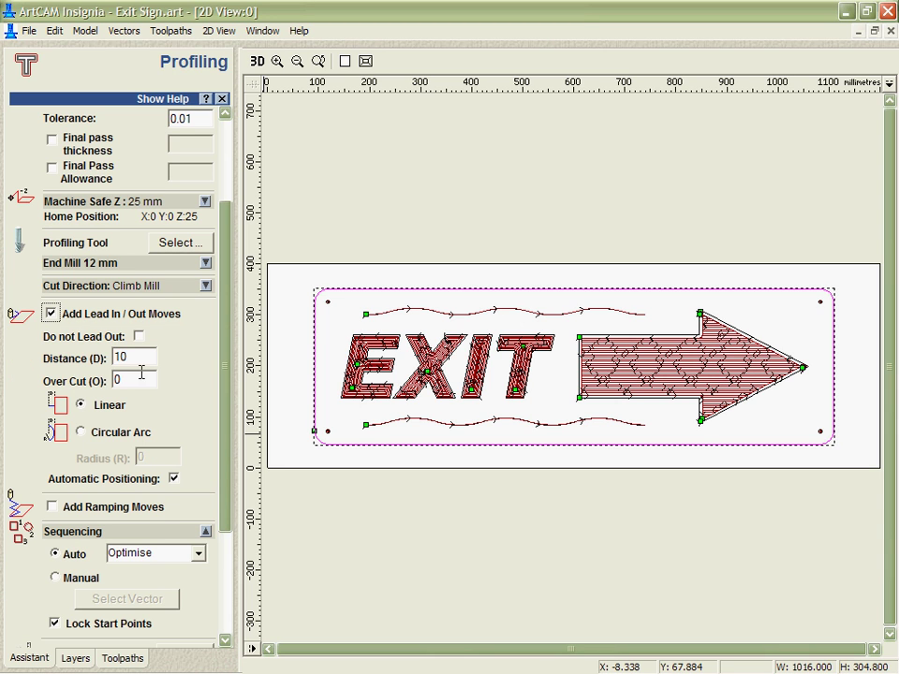
type("15")
left_click(80, 434)
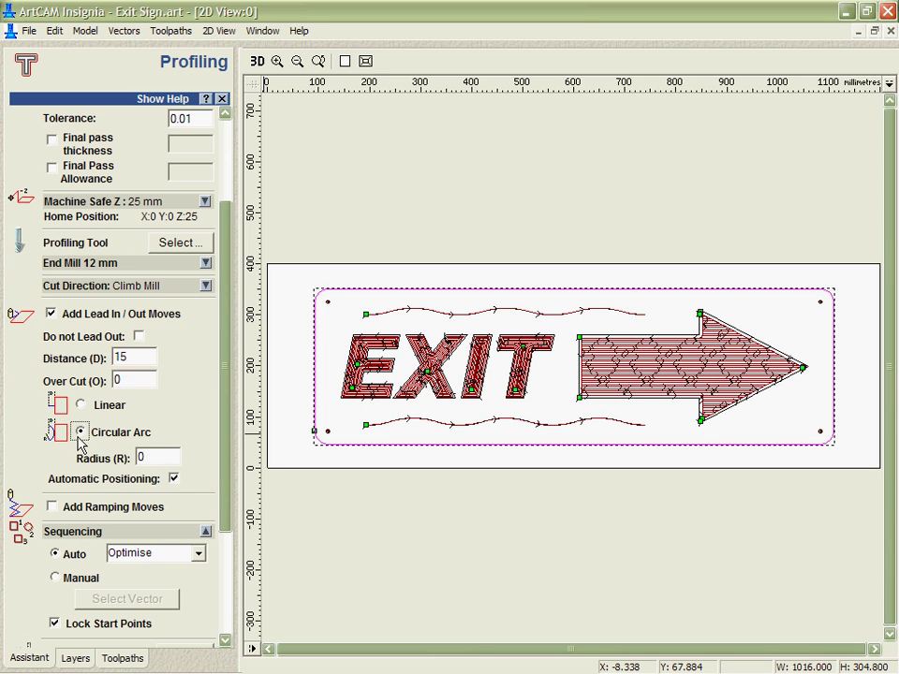
type("15")
left_click(226, 612)
left_click(198, 597)
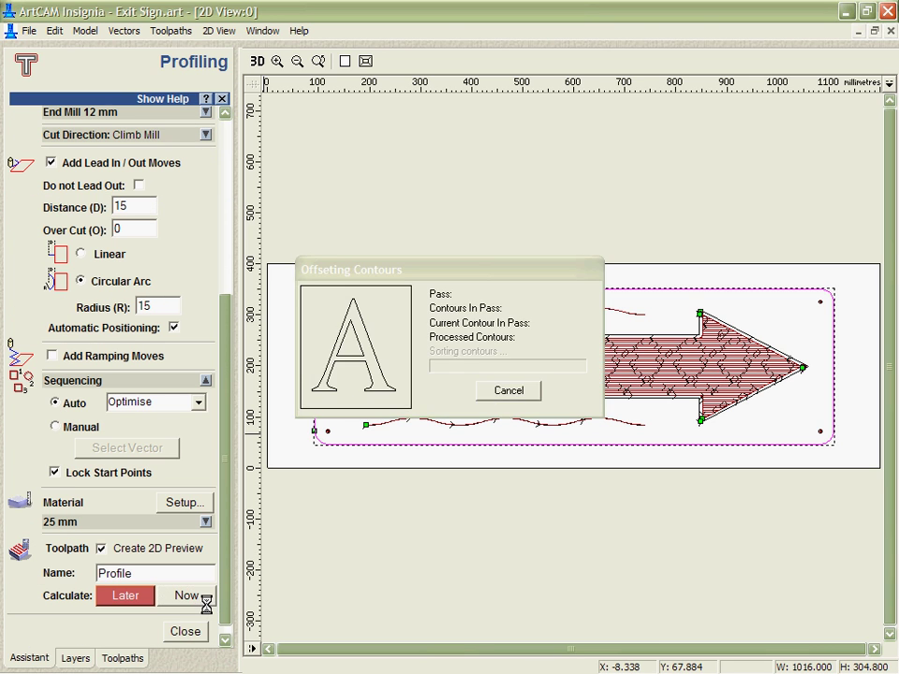
Zoom to the sign's top edge, select the profile path with its arc lead-in, then fit the view
left_click(184, 631)
left_click(277, 61)
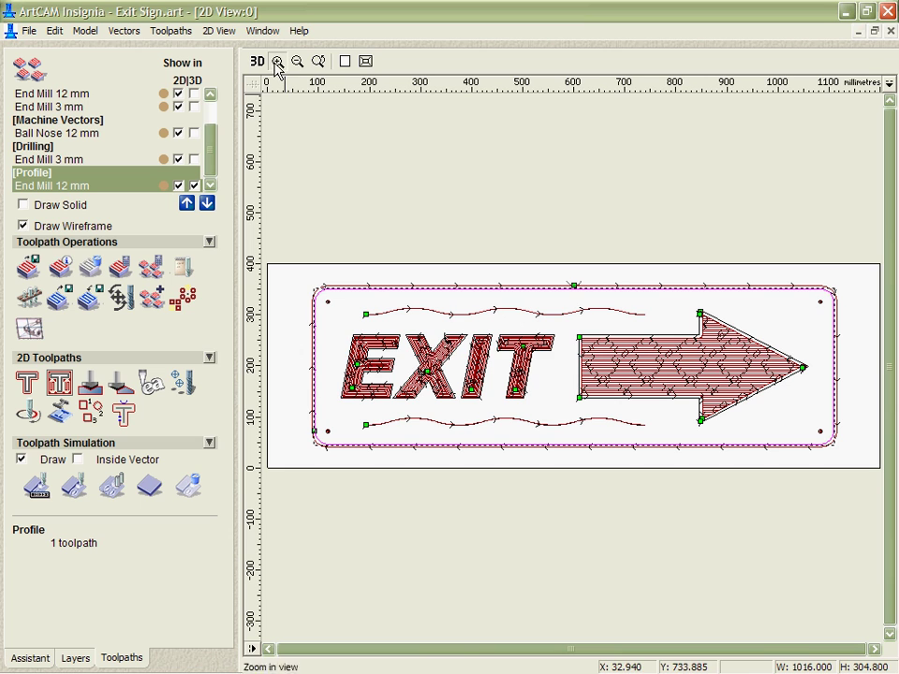
left_click_drag(553, 267, 625, 305)
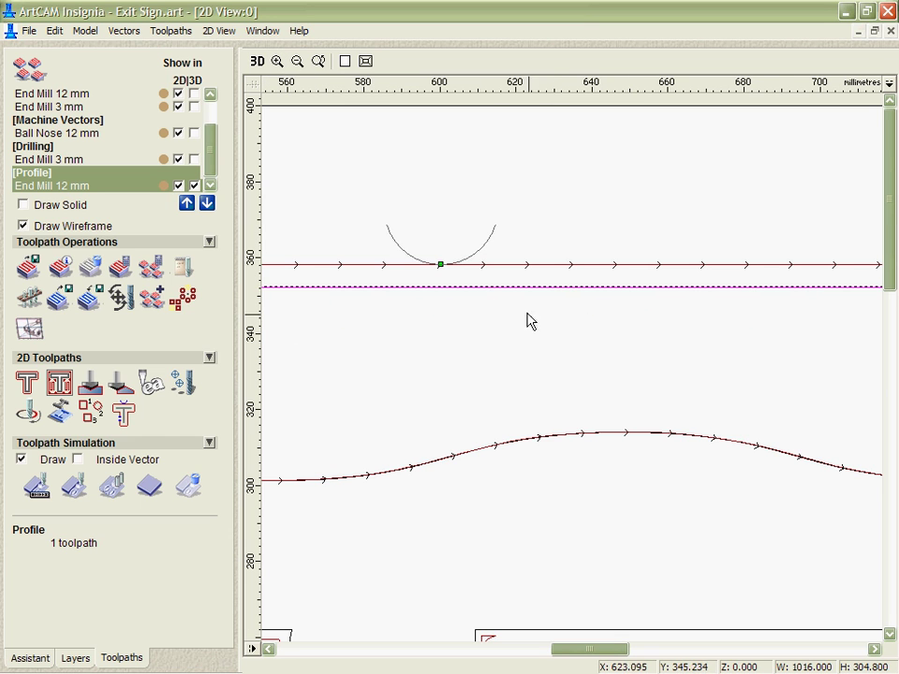
left_click(476, 264)
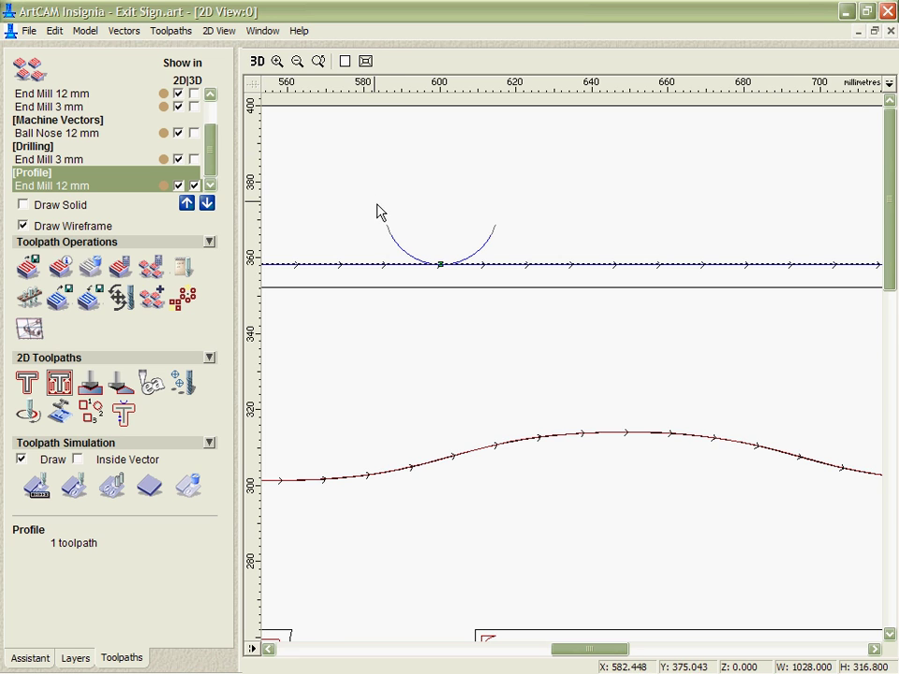
left_click(361, 63)
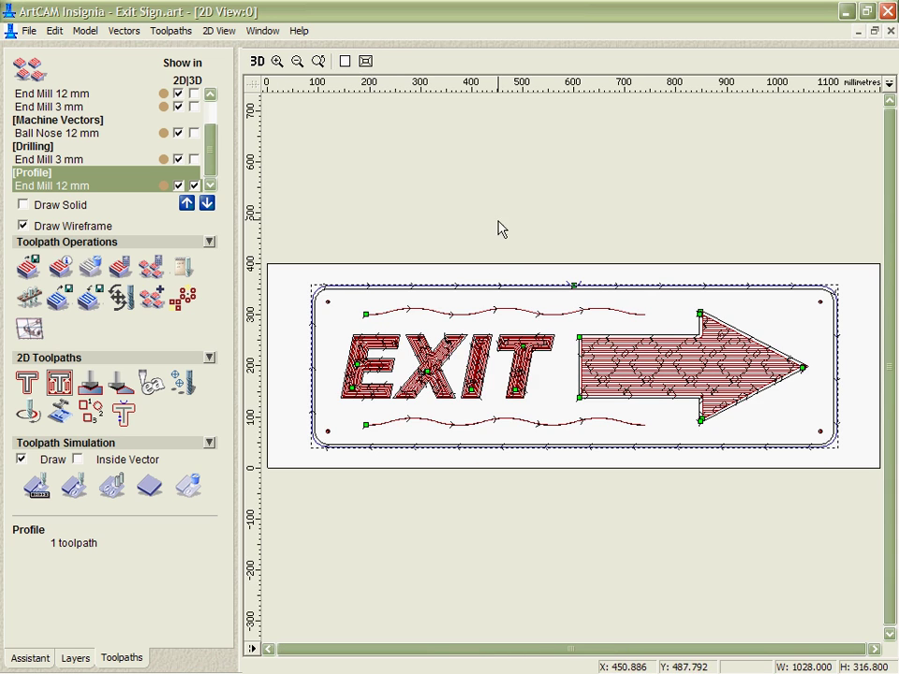
Zoom in near the top edge and choose End Mill 12 mm for drilling
left_click(281, 62)
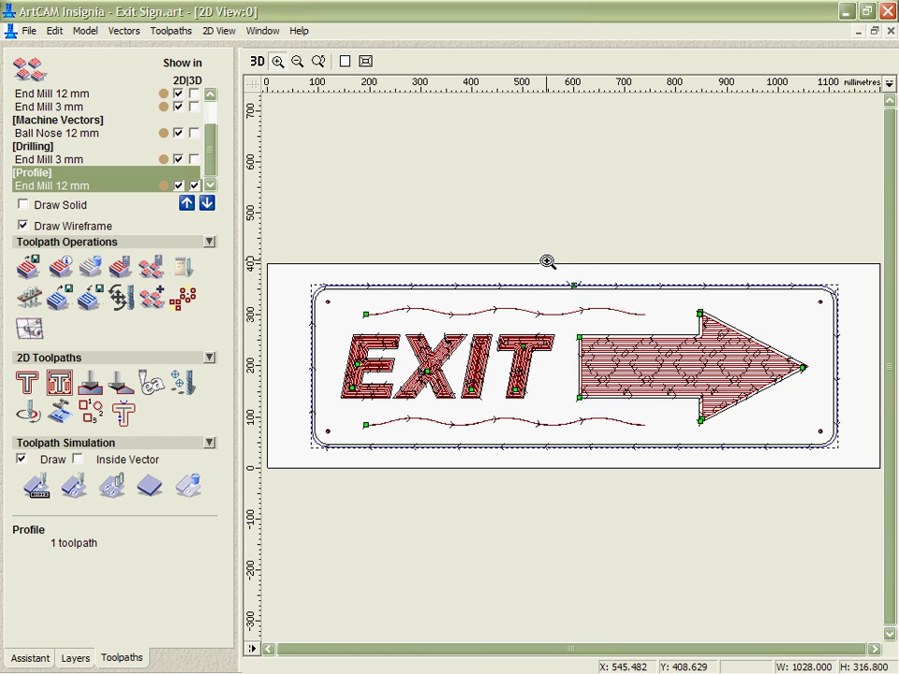
left_click(575, 260)
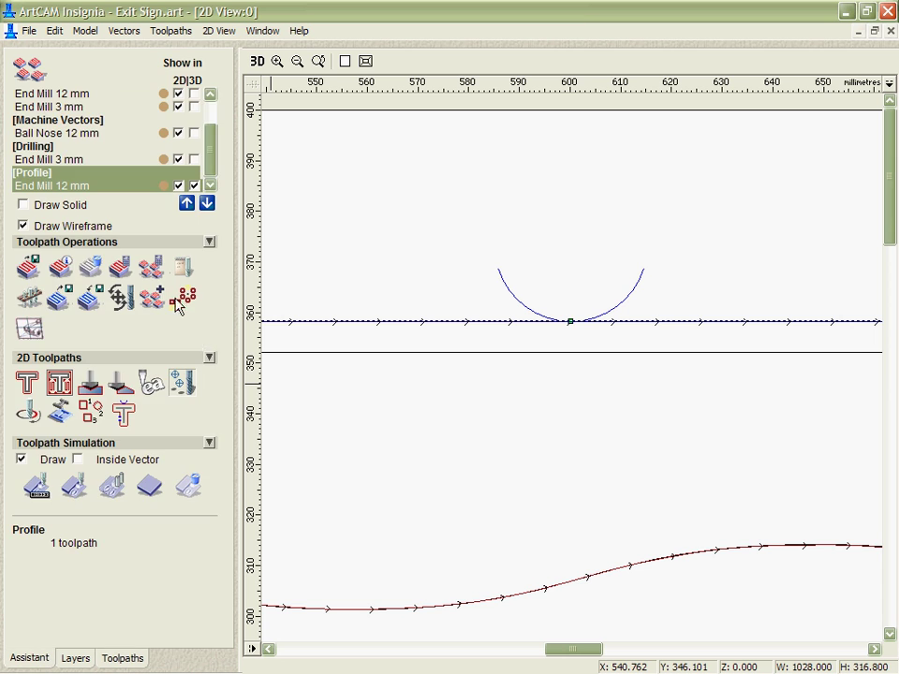
left_click(182, 207)
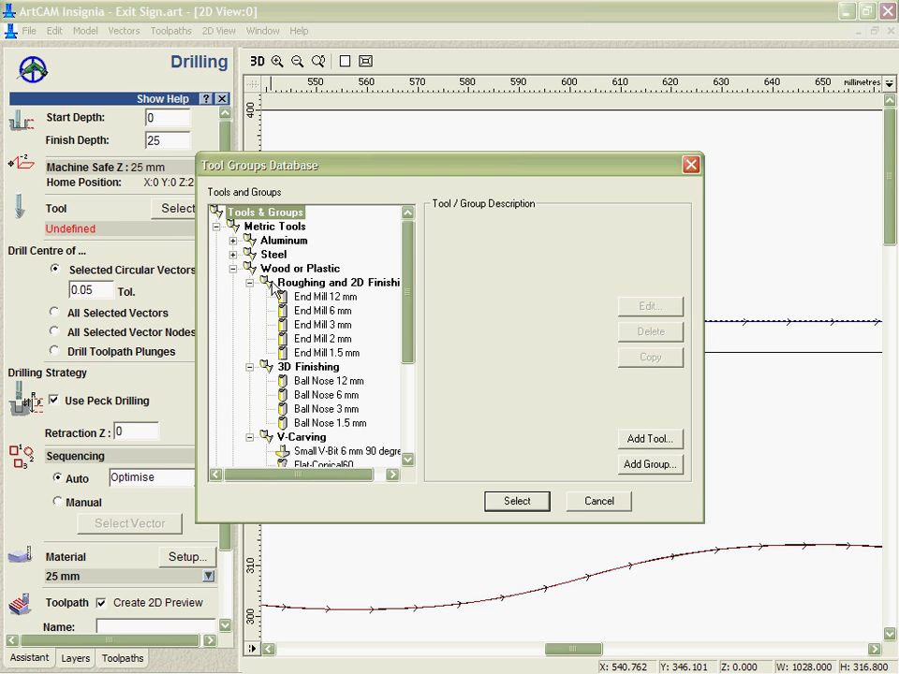
left_click(319, 296)
left_click(516, 500)
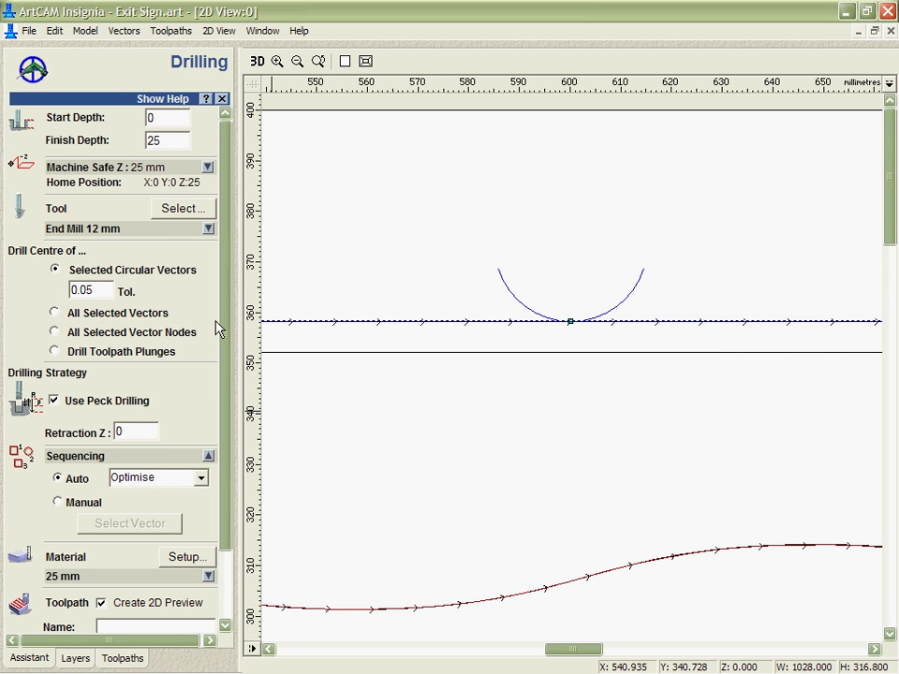
Disable peck drilling, drill the profile's plunge points, calculate, and fit the sign in view
scroll(217, 328, "down", 3)
left_click(54, 321)
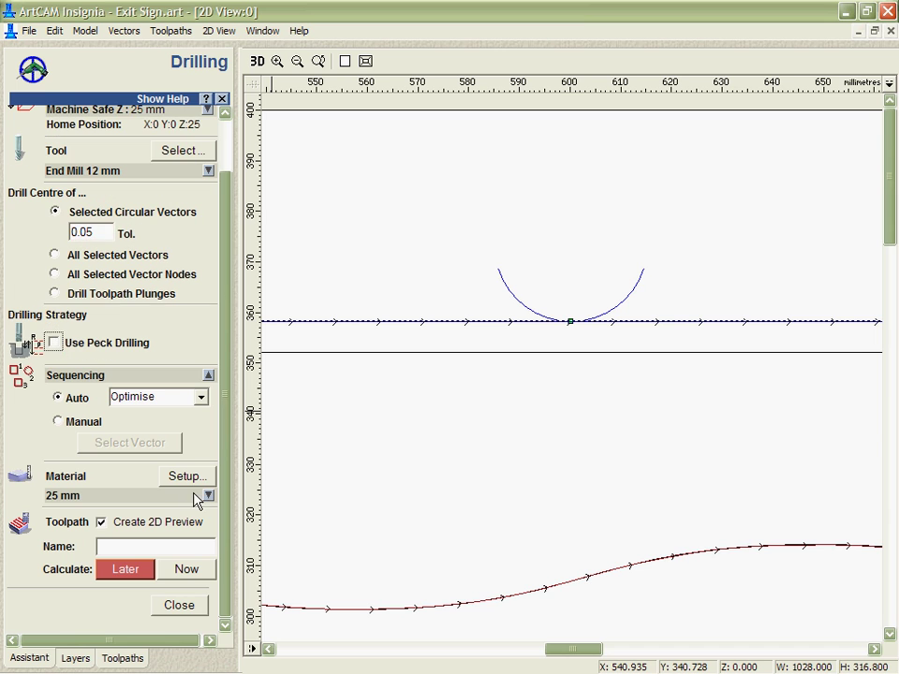
left_click(54, 294)
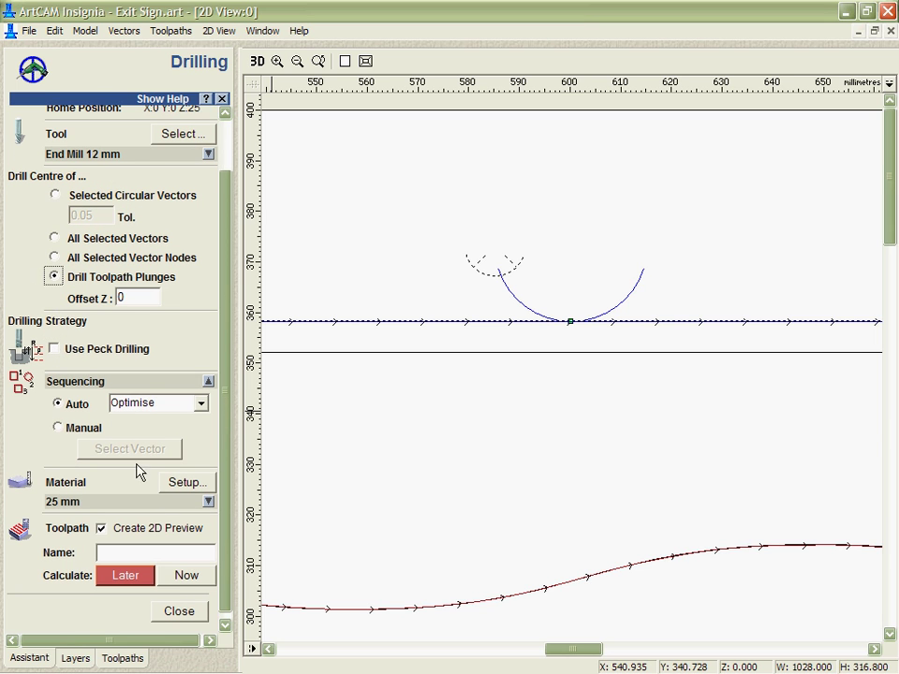
left_click(186, 575)
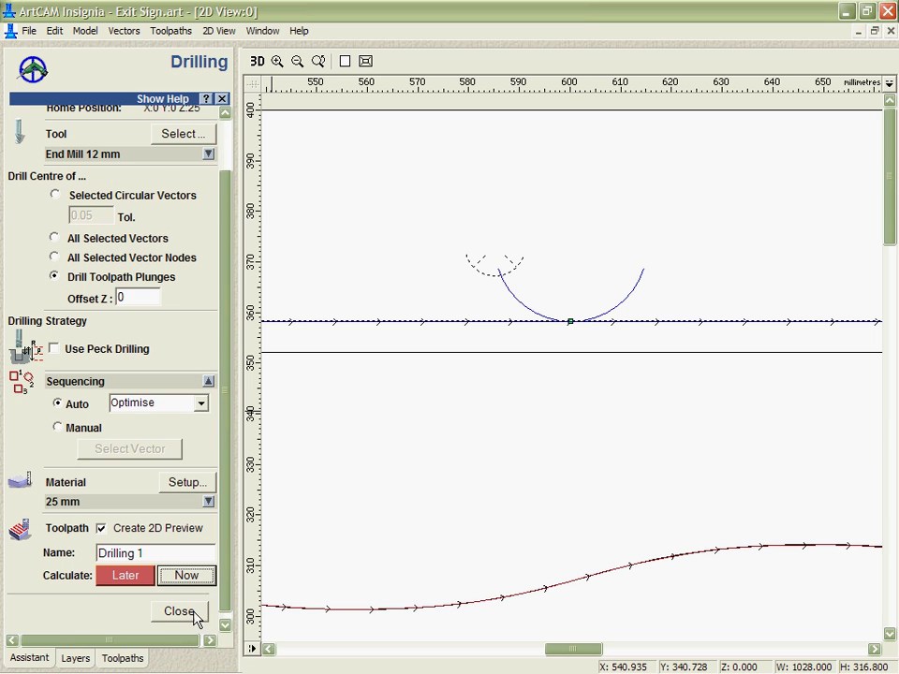
left_click(179, 610)
left_click(346, 62)
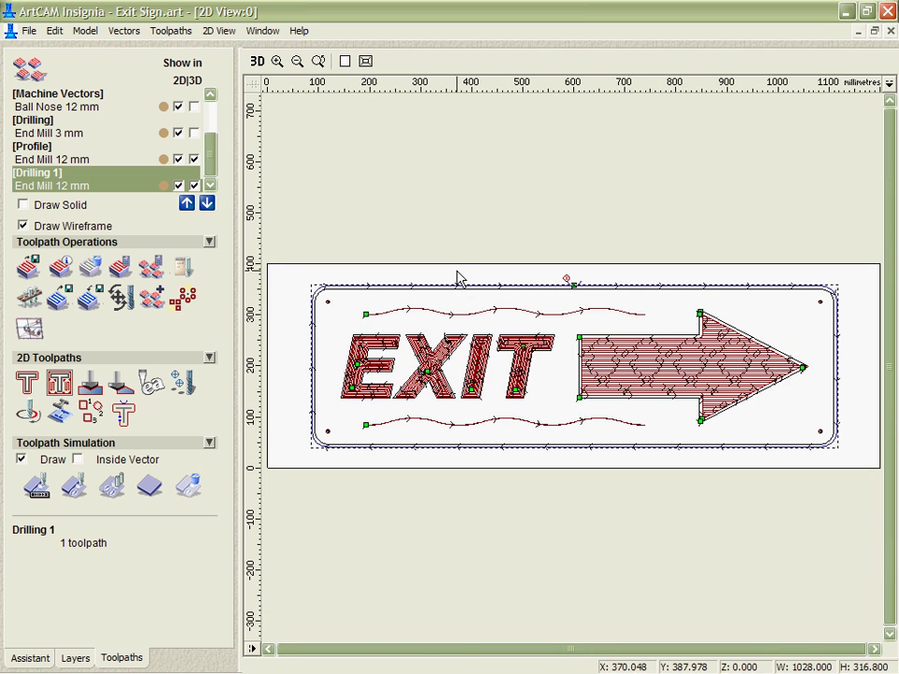
left_click(277, 62)
left_click_drag(483, 237, 602, 317)
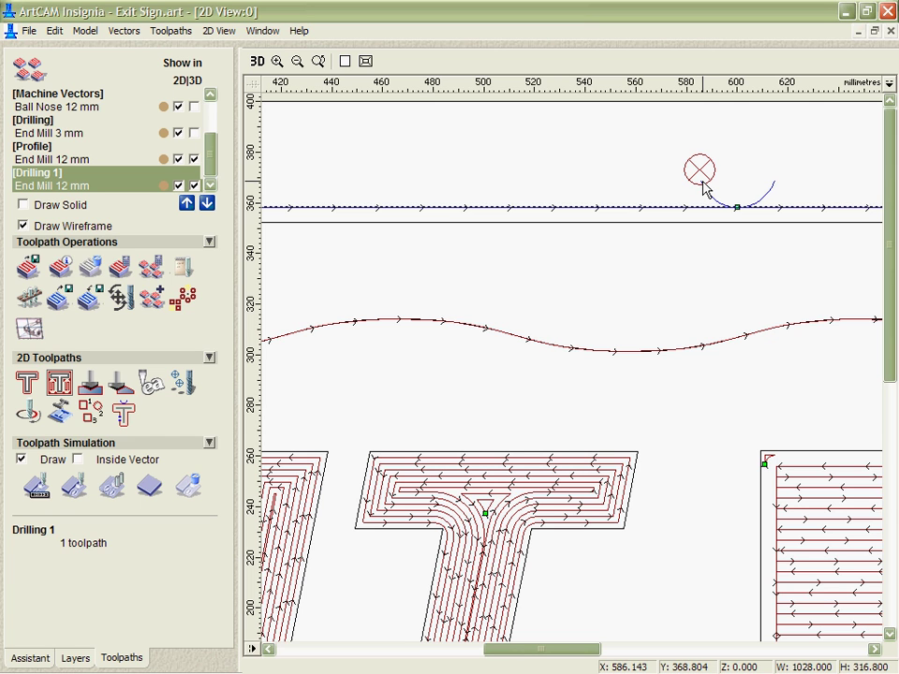
left_click(365, 61)
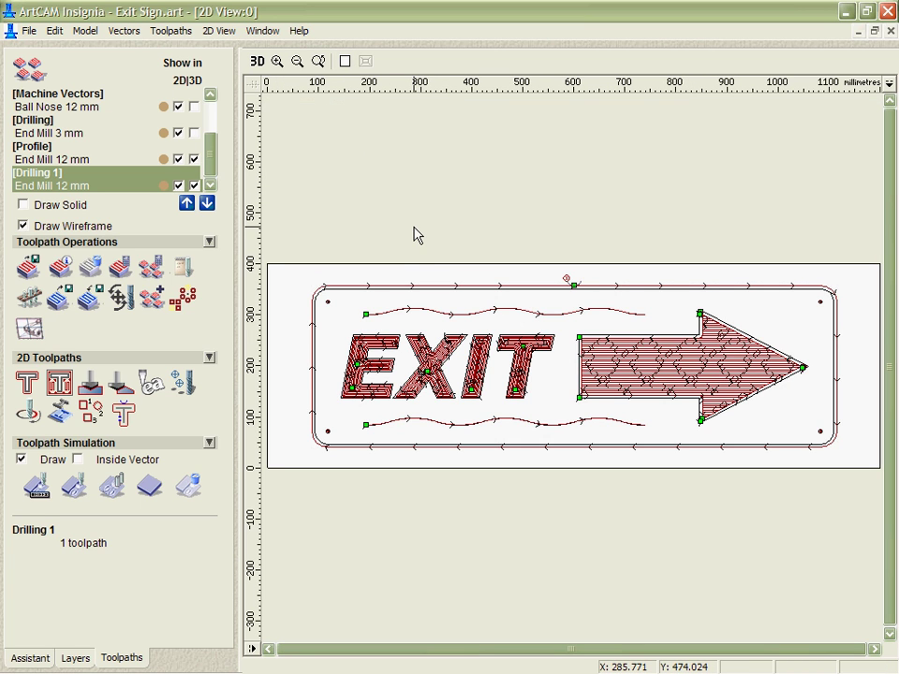